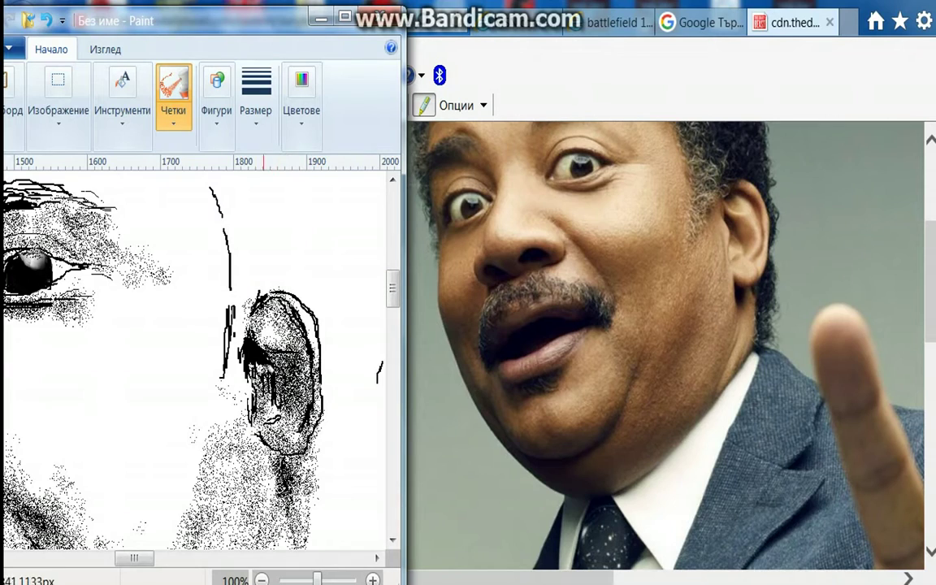
Shade the cheek, jaw and temple in front of the ear with the spray-style brush.
{"action": "left_click_drag", "start_coordinate": [263, 442], "coordinate": [234, 375]}
{"action": "scroll", "coordinate": [211, 365], "scroll_direction": "down", "scroll_amount": 4}
{"action": "mouse_move", "coordinate": [166, 350]}
{"action": "left_mouse_down"}
{"action": "mouse_move", "coordinate": [181, 284]}
{"action": "mouse_move", "coordinate": [141, 473]}
{"action": "mouse_move", "coordinate": [167, 365]}
{"action": "left_mouse_up"}
{"action": "scroll", "coordinate": [174, 309], "scroll_direction": "up", "scroll_amount": 3}
{"action": "left_click_drag", "start_coordinate": [224, 276], "coordinate": [182, 195]}
{"action": "scroll", "coordinate": [174, 284], "scroll_direction": "up", "scroll_amount": 3}
{"action": "mouse_move", "coordinate": [175, 398]}
{"action": "left_mouse_down"}
{"action": "mouse_move", "coordinate": [139, 290]}
{"action": "mouse_move", "coordinate": [185, 299]}
{"action": "left_mouse_up"}
Spray speckled shading over the blank cheek between the nose, the right-hand eye and the jaw.
{"action": "scroll", "coordinate": [187, 300], "scroll_direction": "down", "scroll_amount": 2}
{"action": "scroll", "coordinate": [236, 507], "scroll_direction": "left", "scroll_amount": 3}
{"action": "scroll", "coordinate": [236, 508], "scroll_direction": "left", "scroll_amount": 2}
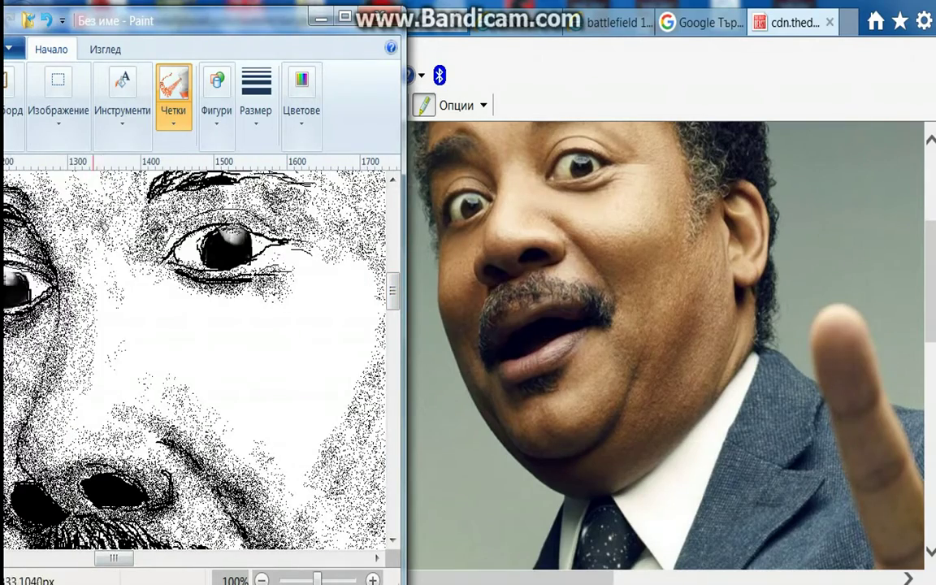
{"action": "mouse_move", "coordinate": [128, 277]}
{"action": "left_mouse_down"}
{"action": "mouse_move", "coordinate": [107, 280]}
{"action": "mouse_move", "coordinate": [289, 354]}
{"action": "mouse_move", "coordinate": [274, 414]}
{"action": "mouse_move", "coordinate": [146, 426]}
{"action": "mouse_move", "coordinate": [260, 366]}
{"action": "left_mouse_up"}
{"action": "scroll", "coordinate": [261, 393], "scroll_direction": "right", "scroll_amount": 3}
{"action": "scroll", "coordinate": [203, 366], "scroll_direction": "down", "scroll_amount": 3}
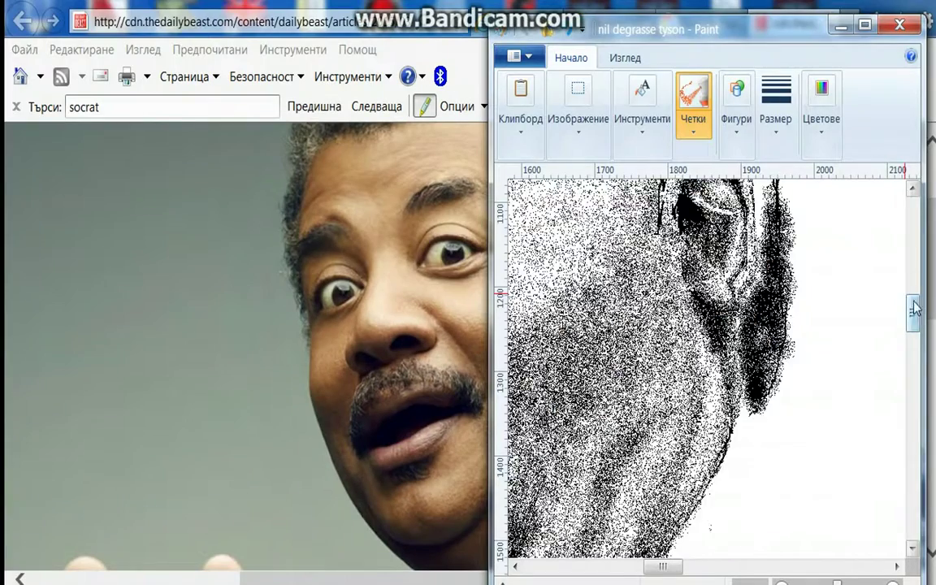
Spray dense black hair along the side of the head, working upward from behind the ear.
{"action": "left_click_drag", "start_coordinate": [913, 307], "coordinate": [914, 288]}
{"action": "mouse_move", "coordinate": [784, 341]}
{"action": "left_mouse_down"}
{"action": "mouse_move", "coordinate": [763, 276]}
{"action": "mouse_move", "coordinate": [698, 260]}
{"action": "mouse_move", "coordinate": [667, 286]}
{"action": "mouse_move", "coordinate": [736, 292]}
{"action": "mouse_move", "coordinate": [678, 240]}
{"action": "mouse_move", "coordinate": [727, 236]}
{"action": "mouse_move", "coordinate": [772, 207]}
{"action": "left_mouse_up"}
{"action": "left_click_drag", "start_coordinate": [912, 294], "coordinate": [912, 282]}
{"action": "mouse_move", "coordinate": [619, 275]}
{"action": "left_mouse_down"}
{"action": "mouse_move", "coordinate": [672, 306]}
{"action": "mouse_move", "coordinate": [772, 286]}
{"action": "left_mouse_up"}
{"action": "left_click_drag", "start_coordinate": [913, 281], "coordinate": [912, 267]}
{"action": "mouse_move", "coordinate": [768, 376]}
{"action": "left_mouse_down"}
{"action": "mouse_move", "coordinate": [634, 396]}
{"action": "mouse_move", "coordinate": [618, 317]}
{"action": "mouse_move", "coordinate": [589, 341]}
{"action": "mouse_move", "coordinate": [674, 277]}
{"action": "mouse_move", "coordinate": [706, 303]}
{"action": "mouse_move", "coordinate": [581, 252]}
{"action": "mouse_move", "coordinate": [583, 243]}
{"action": "mouse_move", "coordinate": [642, 268]}
{"action": "left_mouse_up"}
Extend the sprayed hair up the right side of the head and over to the crown.
{"action": "left_click_drag", "start_coordinate": [723, 29], "coordinate": [810, 36]}
{"action": "left_click_drag", "start_coordinate": [776, 244], "coordinate": [800, 296]}
{"action": "left_click_drag", "start_coordinate": [852, 36], "coordinate": [738, 45]}
{"action": "left_click_drag", "start_coordinate": [886, 294], "coordinate": [886, 278]}
{"action": "mouse_move", "coordinate": [690, 397]}
{"action": "left_mouse_down"}
{"action": "mouse_move", "coordinate": [670, 351]}
{"action": "mouse_move", "coordinate": [699, 428]}
{"action": "mouse_move", "coordinate": [604, 333]}
{"action": "mouse_move", "coordinate": [499, 275]}
{"action": "mouse_move", "coordinate": [560, 325]}
{"action": "mouse_move", "coordinate": [504, 325]}
{"action": "mouse_move", "coordinate": [523, 301]}
{"action": "left_mouse_up"}
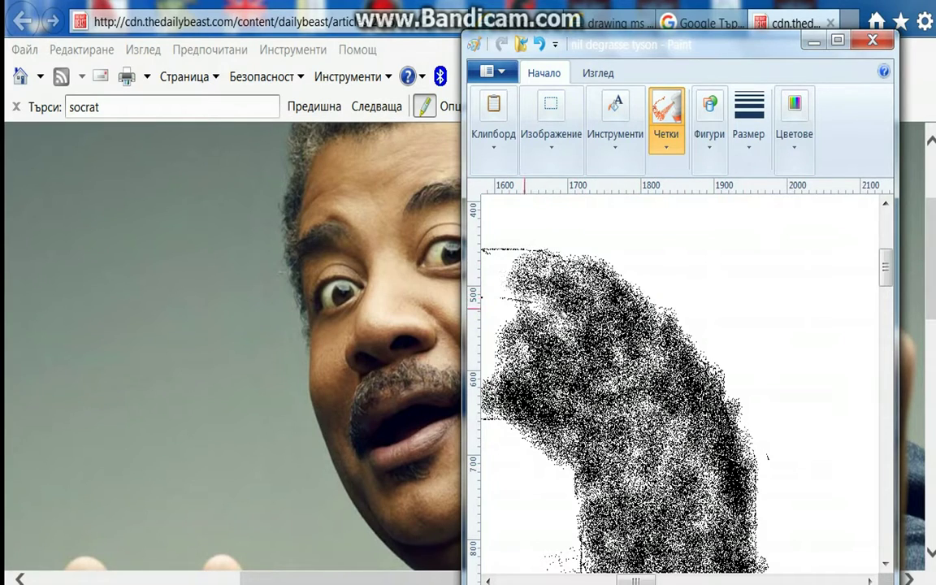
Spray hair across the top of the head and down the left side to the temple.
{"action": "scroll", "coordinate": [521, 274], "scroll_direction": "left", "scroll_amount": 5}
{"action": "mouse_move", "coordinate": [662, 242]}
{"action": "left_mouse_down"}
{"action": "mouse_move", "coordinate": [649, 370]}
{"action": "mouse_move", "coordinate": [633, 236]}
{"action": "mouse_move", "coordinate": [685, 395]}
{"action": "mouse_move", "coordinate": [614, 268]}
{"action": "mouse_move", "coordinate": [633, 219]}
{"action": "mouse_move", "coordinate": [560, 358]}
{"action": "mouse_move", "coordinate": [504, 243]}
{"action": "mouse_move", "coordinate": [520, 325]}
{"action": "mouse_move", "coordinate": [496, 268]}
{"action": "left_mouse_up"}
{"action": "scroll", "coordinate": [675, 459], "scroll_direction": "left", "scroll_amount": 5}
{"action": "mouse_move", "coordinate": [599, 389]}
{"action": "left_mouse_down"}
{"action": "mouse_move", "coordinate": [666, 268]}
{"action": "mouse_move", "coordinate": [714, 398]}
{"action": "mouse_move", "coordinate": [699, 268]}
{"action": "mouse_move", "coordinate": [740, 378]}
{"action": "mouse_move", "coordinate": [568, 292]}
{"action": "mouse_move", "coordinate": [601, 390]}
{"action": "mouse_move", "coordinate": [642, 300]}
{"action": "mouse_move", "coordinate": [611, 351]}
{"action": "mouse_move", "coordinate": [528, 406]}
{"action": "mouse_move", "coordinate": [511, 382]}
{"action": "mouse_move", "coordinate": [536, 423]}
{"action": "left_mouse_up"}
{"action": "scroll", "coordinate": [560, 491], "scroll_direction": "down", "scroll_amount": 3}
{"action": "mouse_move", "coordinate": [561, 491]}
{"action": "left_mouse_down"}
{"action": "mouse_move", "coordinate": [544, 293]}
{"action": "mouse_move", "coordinate": [536, 381]}
{"action": "mouse_move", "coordinate": [564, 449]}
{"action": "mouse_move", "coordinate": [560, 333]}
{"action": "mouse_move", "coordinate": [581, 276]}
{"action": "left_mouse_up"}
Compare the whole drawn head with the reference photo in the browser and place the drawing beside it.
{"action": "left_click_drag", "start_coordinate": [752, 47], "coordinate": [625, 23]}
{"action": "scroll", "coordinate": [731, 277], "scroll_direction": "down", "scroll_amount": 2}
{"action": "left_click_drag", "start_coordinate": [754, 279], "coordinate": [753, 259]}
{"action": "left_click_drag", "start_coordinate": [569, 20], "coordinate": [898, 42]}
{"action": "left_click", "coordinate": [570, 276]}
{"action": "left_click", "coordinate": [675, 415]}
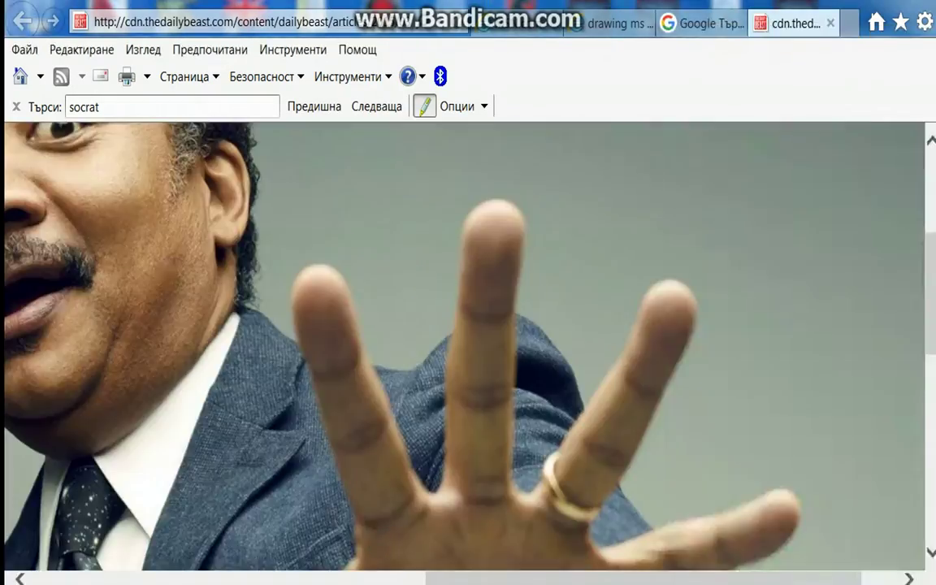
{"action": "left_click", "coordinate": [675, 414]}
{"action": "left_click", "coordinate": [303, 272]}
{"action": "key", "text": "alt+Tab"}
{"action": "left_click_drag", "start_coordinate": [814, 42], "coordinate": [826, 12]}
{"action": "left_click_drag", "start_coordinate": [863, 547], "coordinate": [874, 546]}
{"action": "mouse_move", "coordinate": [827, 12]}
{"action": "left_mouse_down"}
{"action": "mouse_move", "coordinate": [882, 14]}
{"action": "mouse_move", "coordinate": [857, 17]}
{"action": "left_mouse_up"}
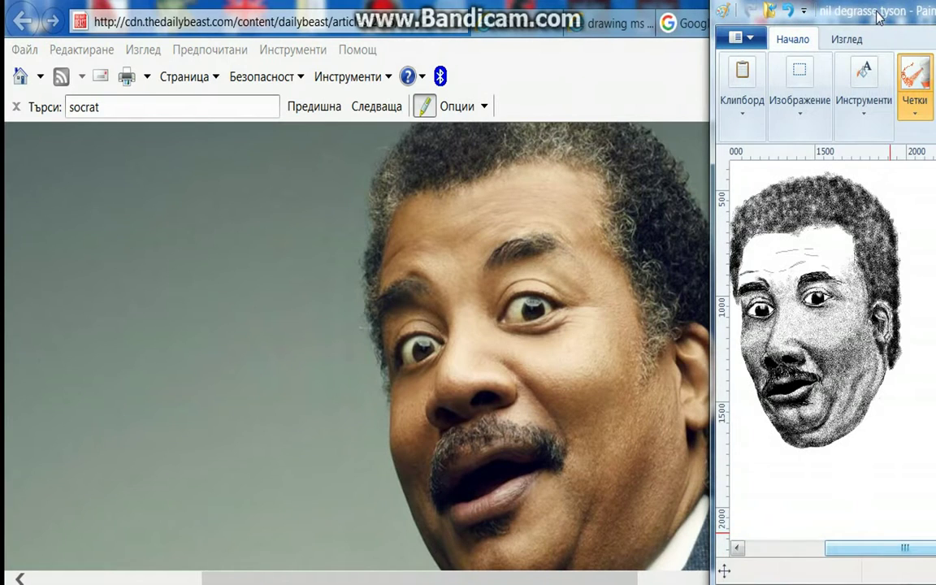
Spray light shading along the forehead's right edge by the temple, checking the hairline against the browser photo.
{"action": "scroll", "coordinate": [812, 325], "scroll_direction": "up", "scroll_amount": 2}
{"action": "mouse_move", "coordinate": [848, 325]}
{"action": "left_mouse_down"}
{"action": "mouse_move", "coordinate": [864, 368]}
{"action": "mouse_move", "coordinate": [841, 330]}
{"action": "mouse_move", "coordinate": [862, 375]}
{"action": "mouse_move", "coordinate": [828, 335]}
{"action": "left_mouse_up"}
{"action": "left_click_drag", "start_coordinate": [791, 401], "coordinate": [781, 375]}
{"action": "mouse_move", "coordinate": [856, 547]}
{"action": "left_mouse_down"}
{"action": "mouse_move", "coordinate": [877, 551]}
{"action": "mouse_move", "coordinate": [856, 549]}
{"action": "left_mouse_up"}
{"action": "left_click", "coordinate": [600, 527]}
{"action": "left_click", "coordinate": [362, 211]}
{"action": "key", "text": "alt+Tab"}
{"action": "mouse_move", "coordinate": [870, 357]}
{"action": "left_mouse_down"}
{"action": "mouse_move", "coordinate": [858, 307]}
{"action": "mouse_move", "coordinate": [904, 329]}
{"action": "left_mouse_up"}
{"action": "left_click_drag", "start_coordinate": [857, 549], "coordinate": [877, 549]}
{"action": "left_click", "coordinate": [859, 355]}
{"action": "left_click_drag", "start_coordinate": [865, 359], "coordinate": [910, 497]}
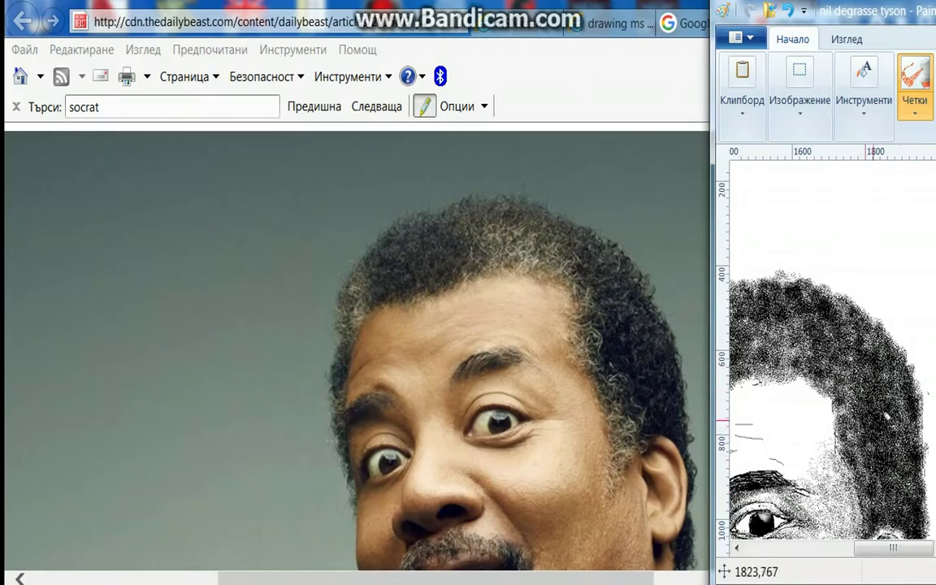
Shade the forehead above the left-hand eyebrow and up toward the hairline with the brush.
{"action": "left_click_drag", "start_coordinate": [887, 11], "coordinate": [739, 7]}
{"action": "left_click", "coordinate": [842, 566]}
{"action": "left_click_drag", "start_coordinate": [776, 546], "coordinate": [698, 545]}
{"action": "mouse_move", "coordinate": [736, 14]}
{"action": "left_mouse_down"}
{"action": "mouse_move", "coordinate": [813, 34]}
{"action": "mouse_move", "coordinate": [776, 54]}
{"action": "left_mouse_up"}
{"action": "key", "text": "ctrl+Page_Up"}
{"action": "key", "text": "ctrl+Page_Up"}
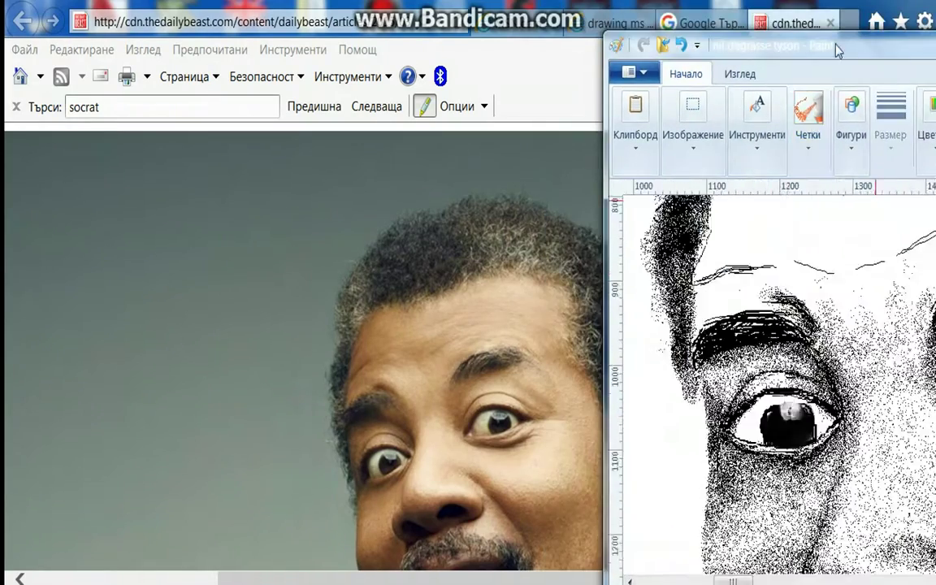
{"action": "left_click_drag", "start_coordinate": [835, 45], "coordinate": [798, 32]}
{"action": "scroll", "coordinate": [798, 324], "scroll_direction": "up", "scroll_amount": 2}
{"action": "left_click", "coordinate": [771, 114]}
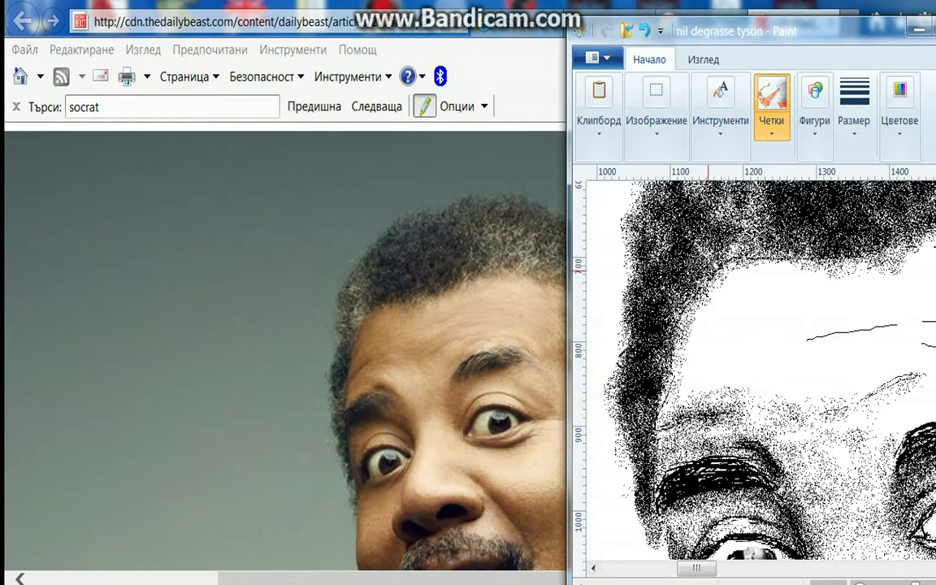
{"action": "mouse_move", "coordinate": [681, 313]}
{"action": "left_mouse_down"}
{"action": "mouse_move", "coordinate": [617, 341]}
{"action": "mouse_move", "coordinate": [662, 325]}
{"action": "mouse_move", "coordinate": [723, 236]}
{"action": "mouse_move", "coordinate": [756, 290]}
{"action": "mouse_move", "coordinate": [753, 229]}
{"action": "left_mouse_up"}
Spray shading over the remaining middle and right-hand parts of the forehead up to the hairline.
{"action": "left_click_drag", "start_coordinate": [700, 572], "coordinate": [714, 572]}
{"action": "mouse_move", "coordinate": [689, 410]}
{"action": "left_mouse_down"}
{"action": "mouse_move", "coordinate": [654, 353]}
{"action": "mouse_move", "coordinate": [826, 319]}
{"action": "mouse_move", "coordinate": [668, 330]}
{"action": "mouse_move", "coordinate": [755, 300]}
{"action": "mouse_move", "coordinate": [812, 387]}
{"action": "mouse_move", "coordinate": [882, 376]}
{"action": "mouse_move", "coordinate": [800, 370]}
{"action": "left_mouse_up"}
{"action": "left_click_drag", "start_coordinate": [711, 567], "coordinate": [726, 568]}
{"action": "left_click_drag", "start_coordinate": [756, 418], "coordinate": [829, 402]}
{"action": "left_click_drag", "start_coordinate": [764, 32], "coordinate": [799, 28]}
{"action": "left_click_drag", "start_coordinate": [898, 457], "coordinate": [863, 357]}
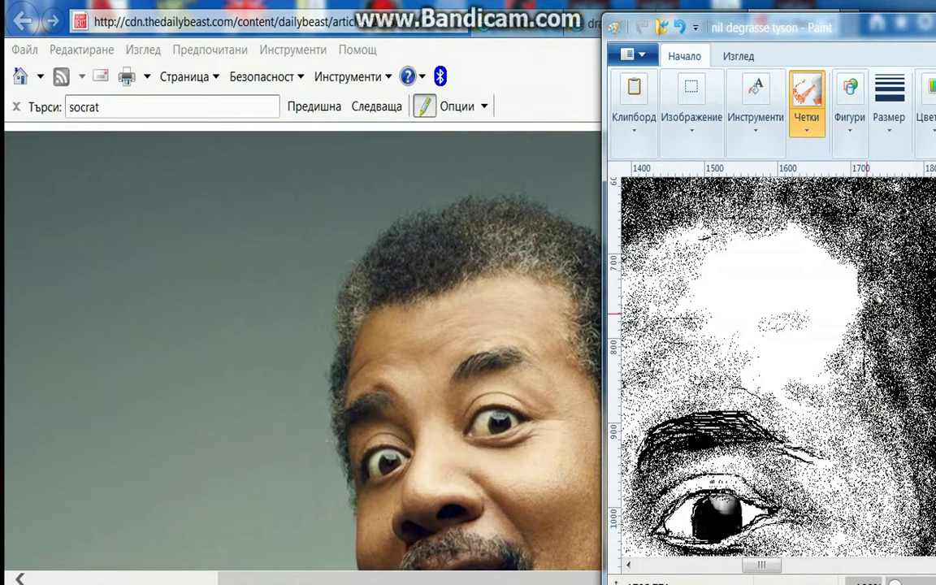
{"action": "mouse_move", "coordinate": [791, 238]}
{"action": "left_mouse_down"}
{"action": "mouse_move", "coordinate": [690, 252]}
{"action": "mouse_move", "coordinate": [732, 381]}
{"action": "left_mouse_up"}
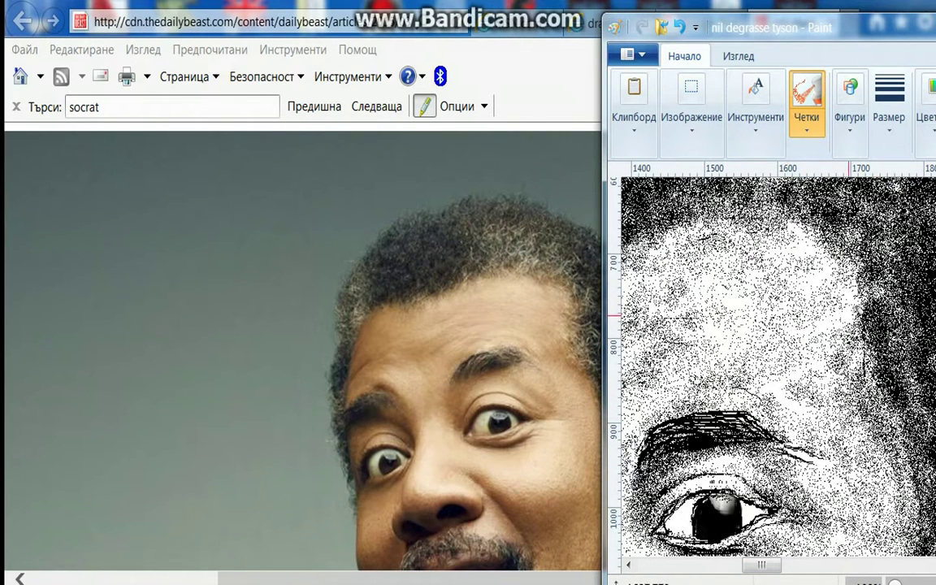
{"action": "left_click_drag", "start_coordinate": [848, 313], "coordinate": [880, 244]}
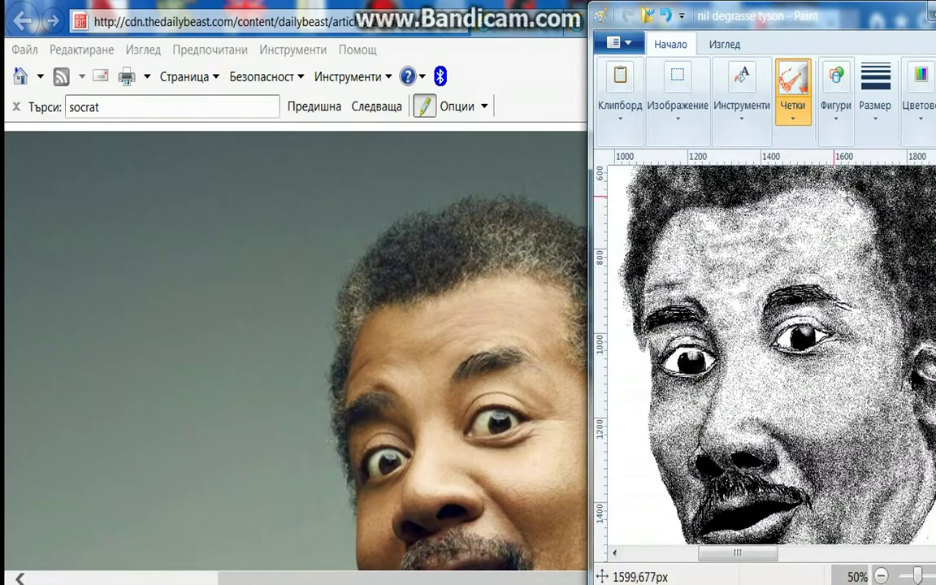
Copy the left-hand eye from the face and place the copy on the blank canvas beside the head.
{"action": "scroll", "coordinate": [825, 235], "scroll_direction": "up", "scroll_amount": 1}
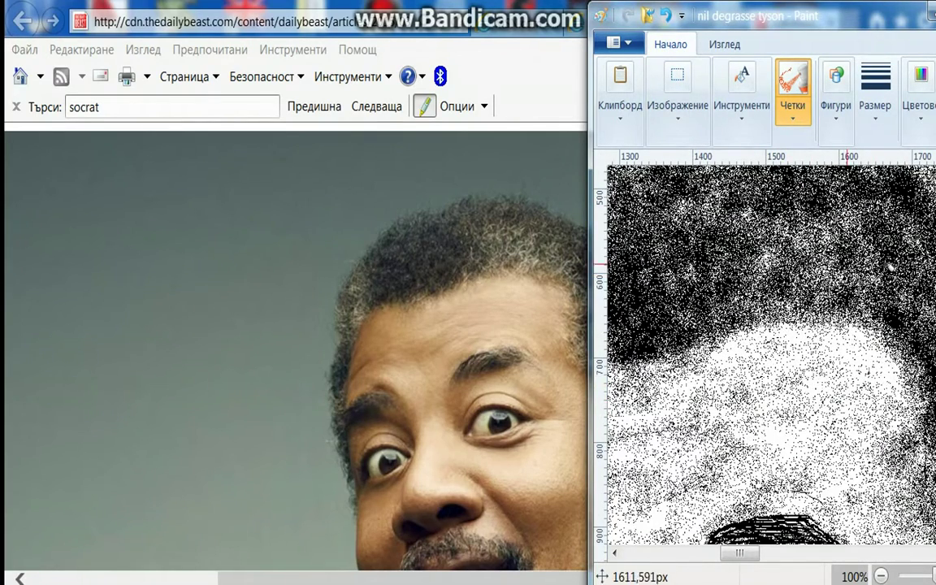
{"action": "scroll", "coordinate": [845, 265], "scroll_direction": "down", "scroll_amount": 1}
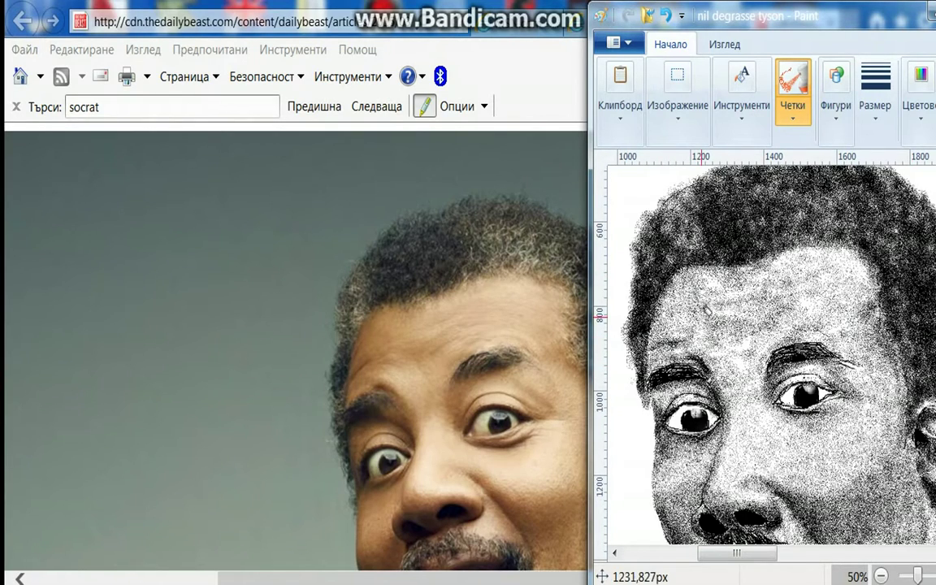
{"action": "scroll", "coordinate": [892, 524], "scroll_direction": "down", "scroll_amount": 1}
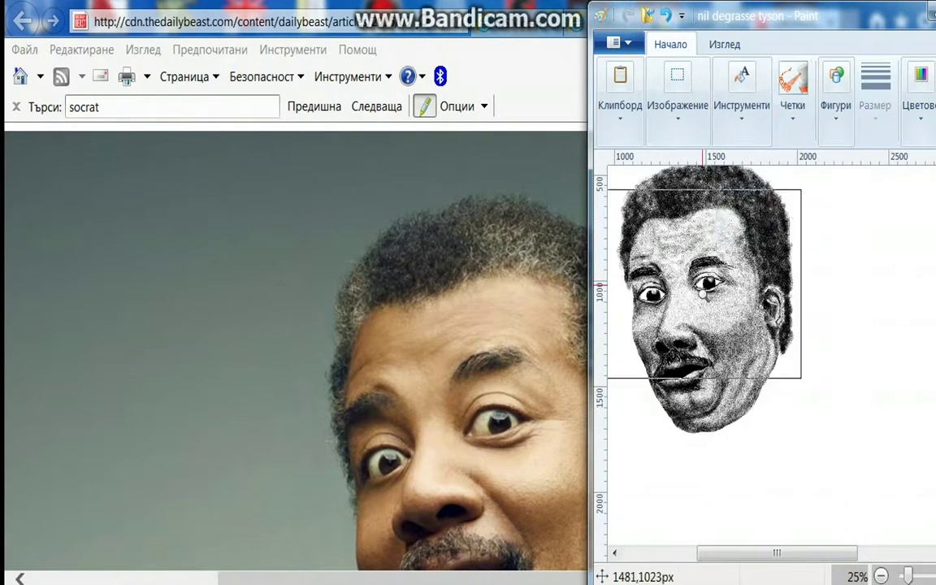
{"action": "left_click", "coordinate": [680, 105]}
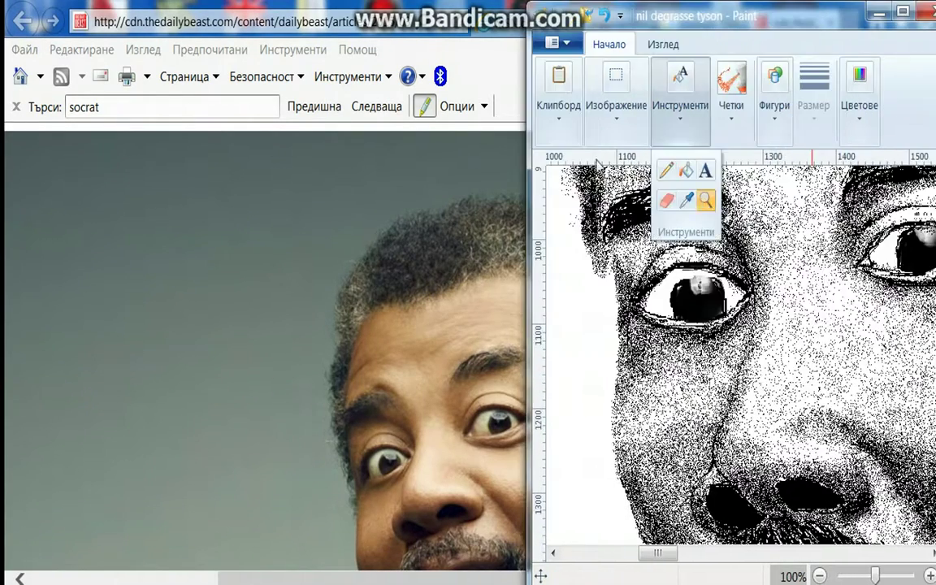
{"action": "left_click", "coordinate": [709, 198]}
{"action": "right_click", "coordinate": [722, 287]}
{"action": "left_click", "coordinate": [761, 323]}
{"action": "right_click", "coordinate": [682, 287]}
{"action": "left_click", "coordinate": [723, 345]}
{"action": "left_click_drag", "start_coordinate": [609, 219], "coordinate": [639, 341]}
Mix custom light grey tones and shade the white of the copied left-hand eye with the brush.
{"action": "left_click", "coordinate": [858, 105]}
{"action": "left_click", "coordinate": [901, 170]}
{"action": "left_click", "coordinate": [922, 211]}
{"action": "left_click", "coordinate": [510, 447]}
{"action": "left_click", "coordinate": [858, 105]}
{"action": "left_click", "coordinate": [693, 329]}
{"action": "left_click", "coordinate": [859, 105]}
{"action": "left_click", "coordinate": [897, 175]}
{"action": "left_click", "coordinate": [514, 441]}
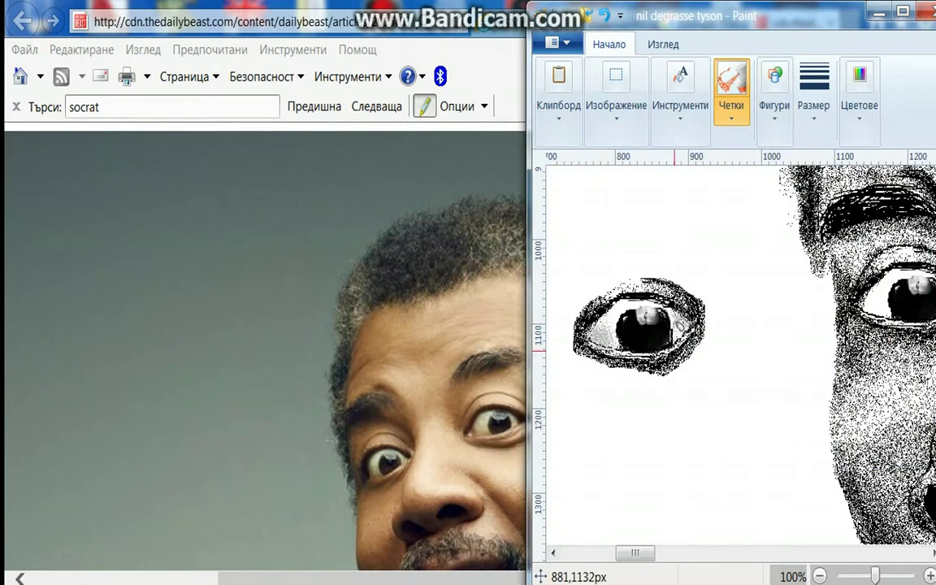
Select the shaded inside of the copied eye and move it over the left-hand eye on the face.
{"action": "left_click", "coordinate": [615, 104]}
{"action": "left_click", "coordinate": [610, 210]}
{"action": "left_click_drag", "start_coordinate": [600, 313], "coordinate": [584, 348]}
{"action": "mouse_move", "coordinate": [643, 344]}
{"action": "left_mouse_down"}
{"action": "mouse_move", "coordinate": [666, 307]}
{"action": "mouse_move", "coordinate": [754, 311]}
{"action": "left_mouse_up"}
{"action": "left_click", "coordinate": [752, 346]}
Copy the right-hand eye from the face and paste it on the blank canvas above the first eye's leftover outline.
{"action": "left_click", "coordinate": [819, 576]}
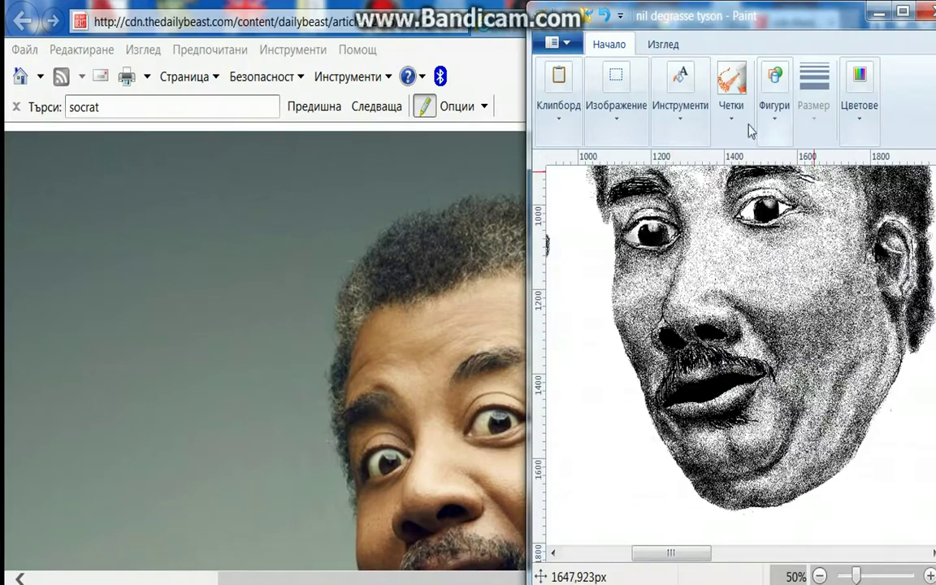
{"action": "left_click", "coordinate": [680, 105]}
{"action": "left_click", "coordinate": [705, 216]}
{"action": "left_click", "coordinate": [792, 236]}
{"action": "left_click", "coordinate": [616, 105]}
{"action": "left_click", "coordinate": [609, 197]}
{"action": "left_click_drag", "start_coordinate": [664, 343], "coordinate": [788, 316]}
{"action": "right_click", "coordinate": [713, 325]}
{"action": "left_click", "coordinate": [752, 362]}
{"action": "left_click_drag", "start_coordinate": [677, 553], "coordinate": [630, 553]}
{"action": "key", "text": "ctrl+v"}
{"action": "mouse_move", "coordinate": [619, 201]}
{"action": "left_mouse_down"}
{"action": "mouse_move", "coordinate": [654, 282]}
{"action": "mouse_move", "coordinate": [708, 271]}
{"action": "left_mouse_up"}
Shade the white of the copied right-hand eye with custom light grey tones using the brush.
{"action": "left_click", "coordinate": [730, 79]}
{"action": "left_click", "coordinate": [858, 104]}
{"action": "left_click", "coordinate": [908, 192]}
{"action": "left_click", "coordinate": [859, 105]}
{"action": "left_click", "coordinate": [908, 192]}
{"action": "left_click", "coordinate": [510, 449]}
{"action": "left_click", "coordinate": [859, 104]}
{"action": "left_click", "coordinate": [908, 192]}
{"action": "left_click", "coordinate": [889, 200]}
{"action": "left_click", "coordinate": [472, 426]}
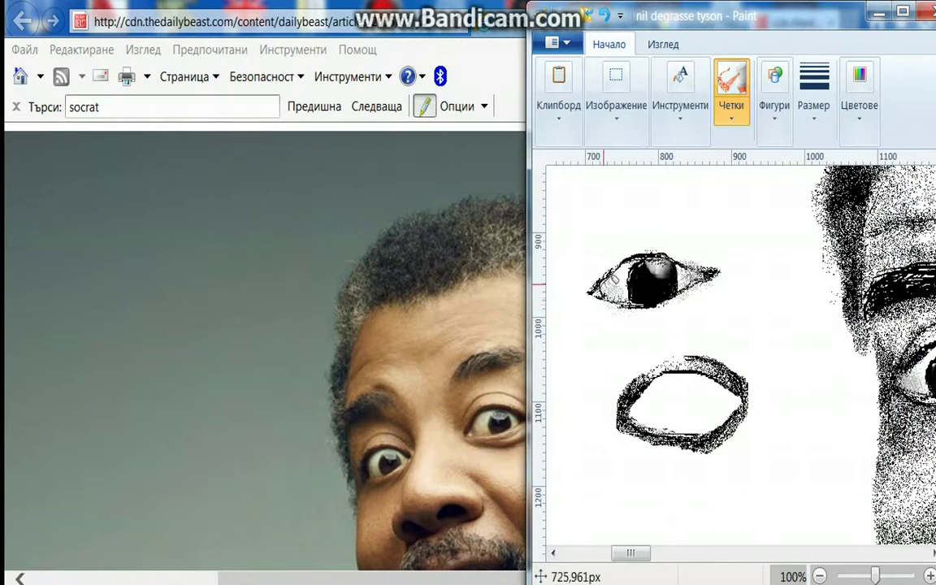
Select the shaded right-hand eye copy and move it into position over the matching eye on the face.
{"action": "left_click", "coordinate": [615, 105]}
{"action": "left_click", "coordinate": [609, 196]}
{"action": "left_click", "coordinate": [616, 105]}
{"action": "left_click", "coordinate": [858, 105]}
{"action": "left_click", "coordinate": [684, 186]}
{"action": "left_click", "coordinate": [615, 105]}
{"action": "left_click", "coordinate": [609, 179]}
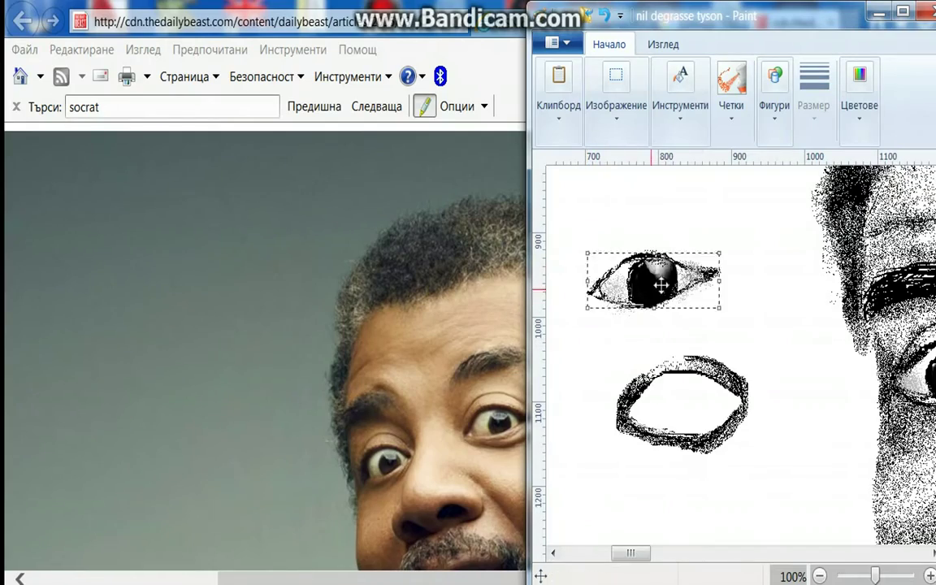
{"action": "left_click_drag", "start_coordinate": [660, 285], "coordinate": [925, 285]}
{"action": "left_click_drag", "start_coordinate": [668, 553], "coordinate": [691, 553]}
{"action": "left_click_drag", "start_coordinate": [609, 285], "coordinate": [735, 332]}
Copy the mouth from the face with a freeform selection and paste it on the blank canvas beside the head.
{"action": "left_click", "coordinate": [819, 575]}
{"action": "left_click", "coordinate": [820, 575]}
{"action": "left_click_drag", "start_coordinate": [703, 554], "coordinate": [689, 554]}
{"action": "left_click", "coordinate": [680, 104]}
{"action": "left_click", "coordinate": [696, 186]}
{"action": "mouse_move", "coordinate": [761, 25]}
{"action": "left_mouse_down"}
{"action": "mouse_move", "coordinate": [810, 29]}
{"action": "mouse_move", "coordinate": [787, 21]}
{"action": "left_mouse_up"}
{"action": "left_click", "coordinate": [693, 115]}
{"action": "left_click", "coordinate": [642, 105]}
{"action": "left_click", "coordinate": [635, 177]}
{"action": "left_click_drag", "start_coordinate": [665, 516], "coordinate": [776, 446]}
{"action": "right_click", "coordinate": [705, 474]}
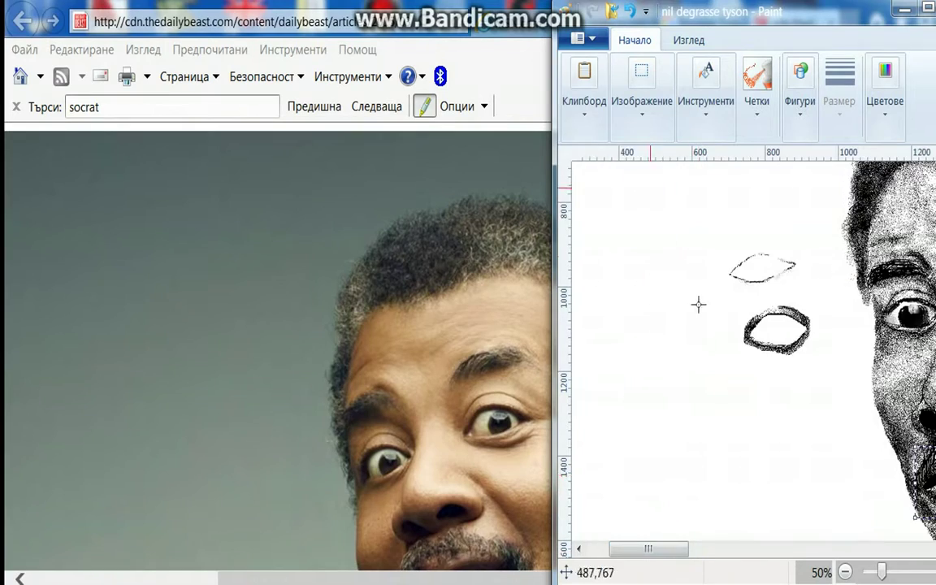
{"action": "key", "text": "ctrl+v"}
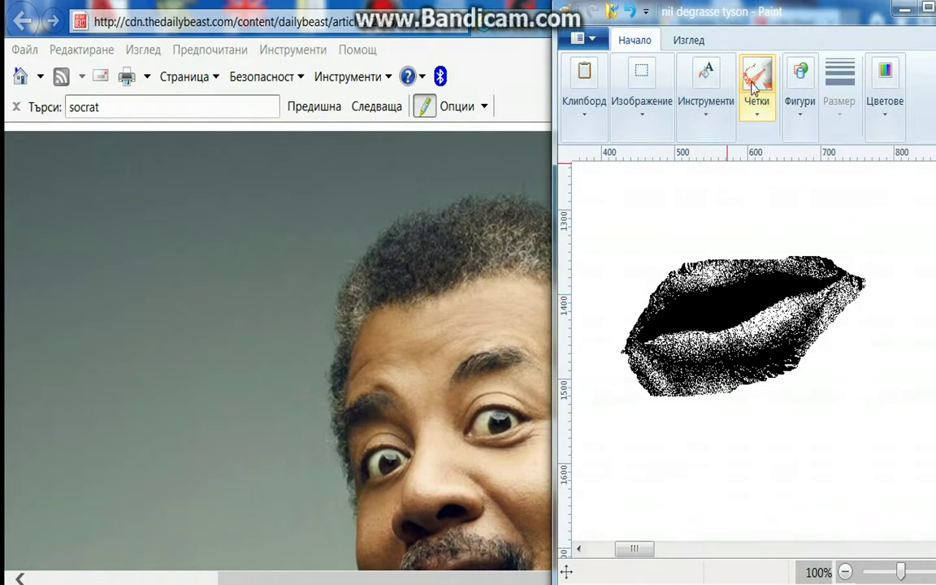
Shade the dark opening between the lips of the copied mouth with custom near-black red tones using the brush, and set the colour to black.
{"action": "left_click", "coordinate": [753, 88]}
{"action": "left_click", "coordinate": [884, 89]}
{"action": "left_click", "coordinate": [723, 158]}
{"action": "left_click", "coordinate": [885, 90]}
{"action": "left_click", "coordinate": [902, 183]}
{"action": "left_click_drag", "start_coordinate": [922, 301], "coordinate": [927, 345]}
{"action": "left_click", "coordinate": [508, 444]}
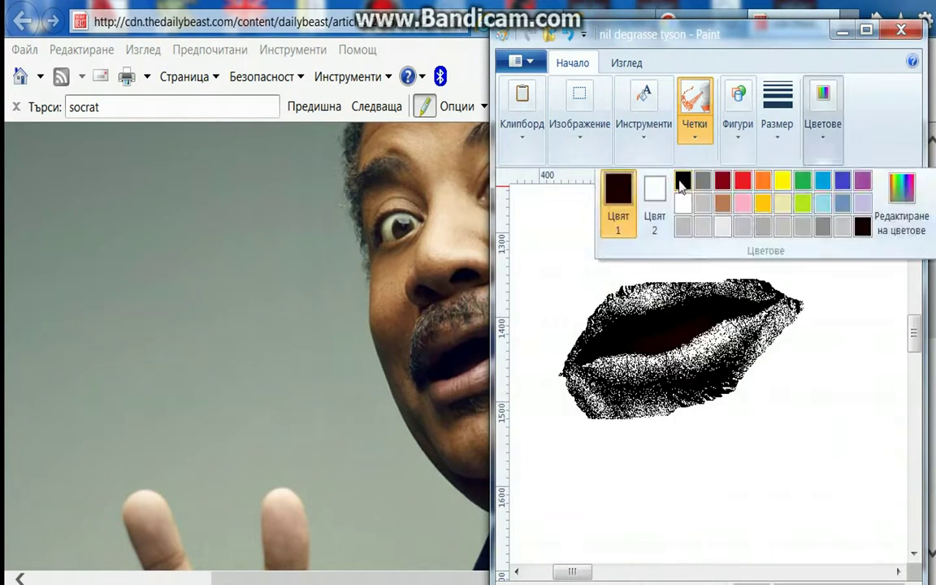
{"action": "left_click", "coordinate": [898, 203]}
{"action": "left_click", "coordinate": [578, 467]}
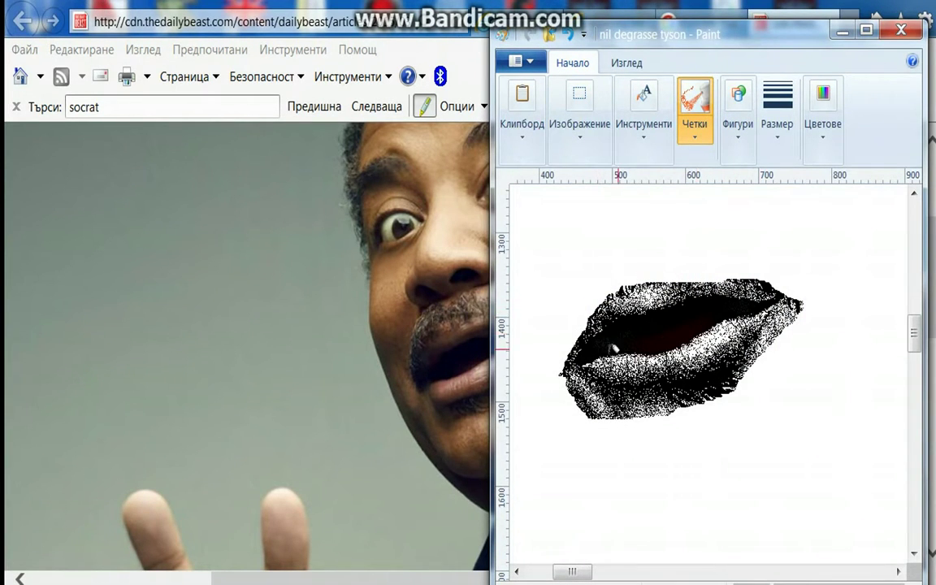
{"action": "left_click", "coordinate": [823, 122]}
{"action": "left_click", "coordinate": [682, 183]}
Select the shaded mouth copy and move it into position over the matching mouth on the face.
{"action": "left_click", "coordinate": [579, 118]}
{"action": "left_click", "coordinate": [570, 224]}
{"action": "left_click", "coordinate": [601, 292]}
{"action": "left_click_drag", "start_coordinate": [562, 372], "coordinate": [633, 352]}
{"action": "left_click_drag", "start_coordinate": [638, 316], "coordinate": [564, 370]}
{"action": "mouse_move", "coordinate": [679, 336]}
{"action": "left_mouse_down"}
{"action": "mouse_move", "coordinate": [879, 236]}
{"action": "mouse_move", "coordinate": [700, 336]}
{"action": "mouse_move", "coordinate": [722, 350]}
{"action": "left_mouse_up"}
Examine the shaded eyes and eyebrows on the drawn face beside the reference photo.
{"action": "mouse_move", "coordinate": [699, 34]}
{"action": "left_mouse_down"}
{"action": "mouse_move", "coordinate": [696, 15]}
{"action": "mouse_move", "coordinate": [624, 78]}
{"action": "left_mouse_up"}
{"action": "left_click", "coordinate": [778, 575]}
{"action": "left_click_drag", "start_coordinate": [840, 407], "coordinate": [833, 354]}
{"action": "mouse_move", "coordinate": [693, 87]}
{"action": "left_mouse_down"}
{"action": "mouse_move", "coordinate": [414, 34]}
{"action": "mouse_move", "coordinate": [777, 37]}
{"action": "left_mouse_up"}
{"action": "left_click", "coordinate": [671, 104]}
{"action": "left_click", "coordinate": [700, 208]}
{"action": "left_click", "coordinate": [685, 452]}
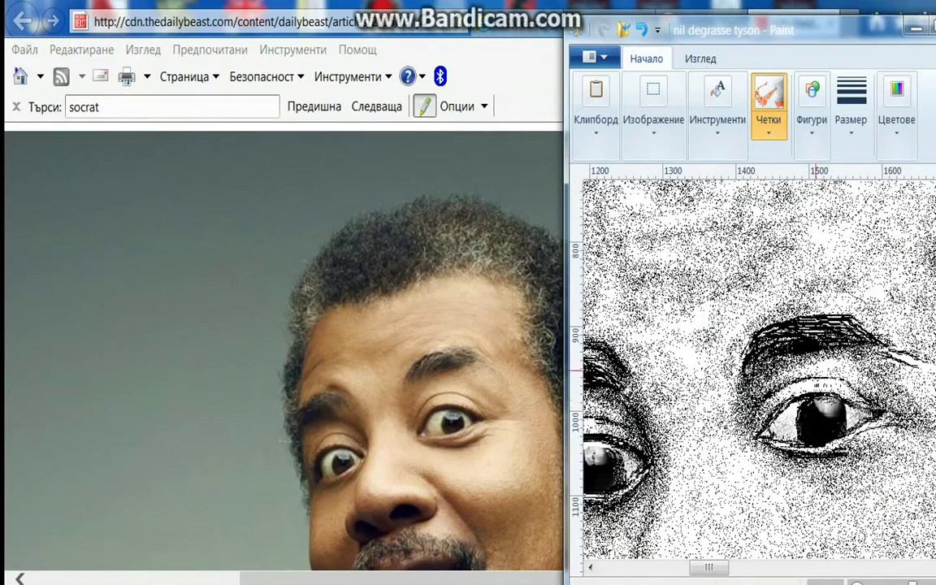
{"action": "left_click", "coordinate": [896, 93]}
{"action": "key", "text": "Escape"}
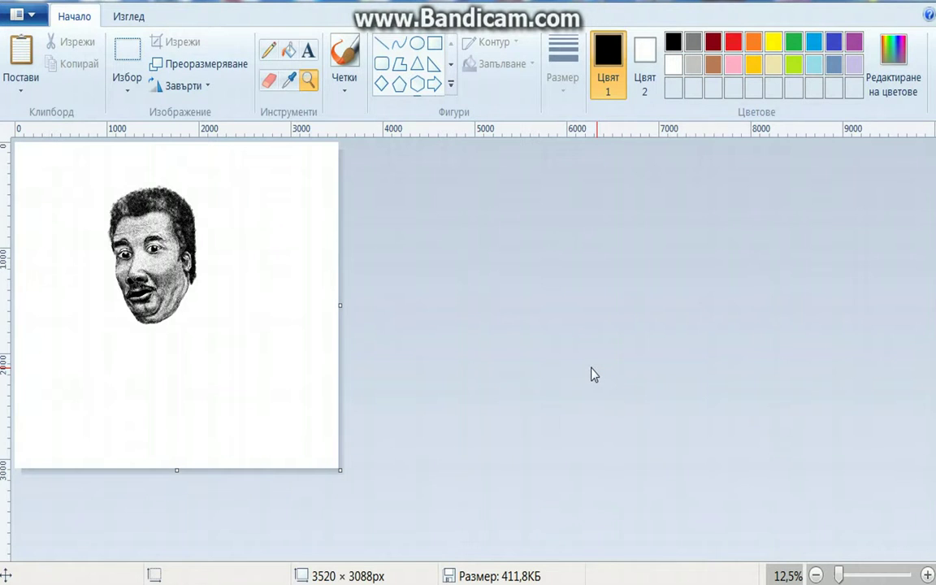
Examine the shaded head drawing at magnifications up to 100%, checking the eyes, nose, mouth, ear and hair.
{"action": "left_click", "coordinate": [255, 257]}
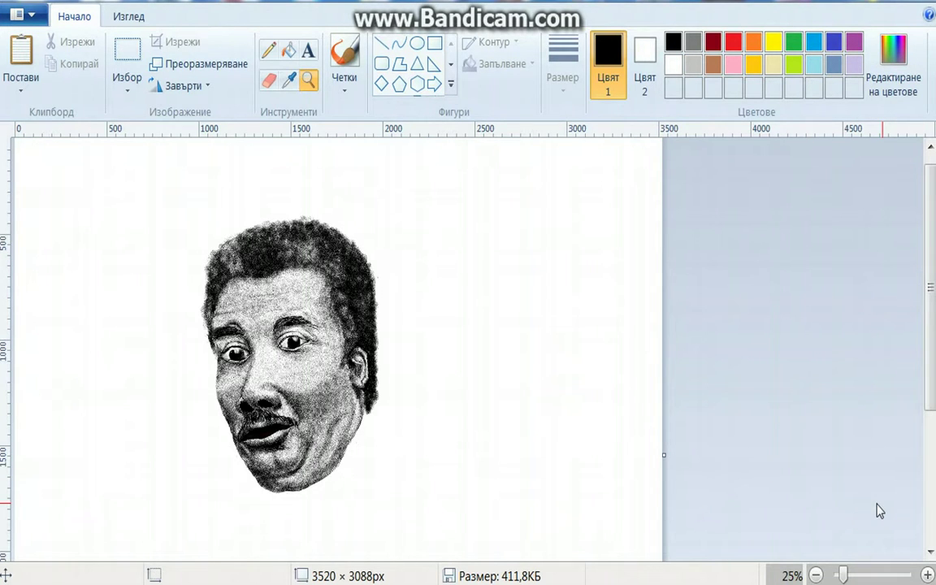
{"action": "left_click", "coordinate": [325, 364]}
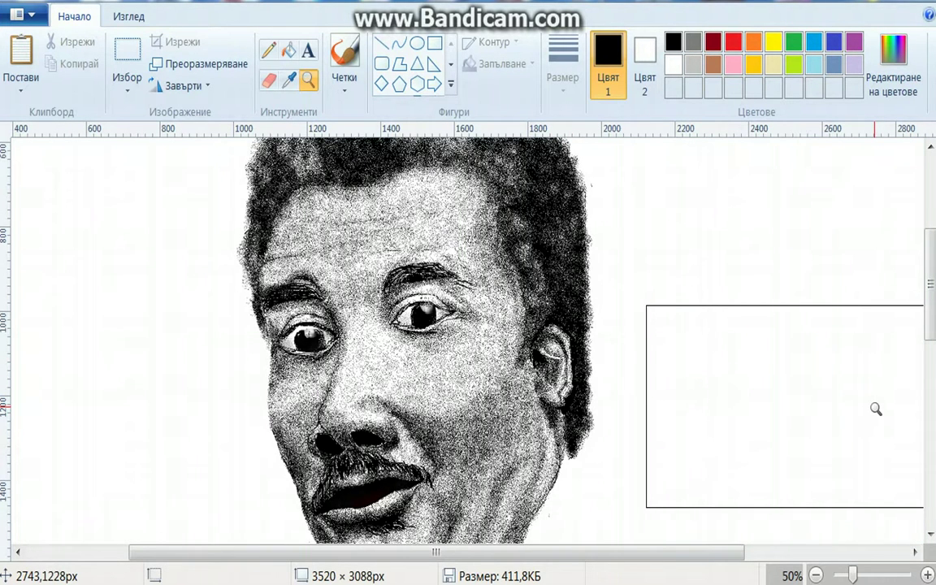
{"action": "left_click", "coordinate": [388, 302]}
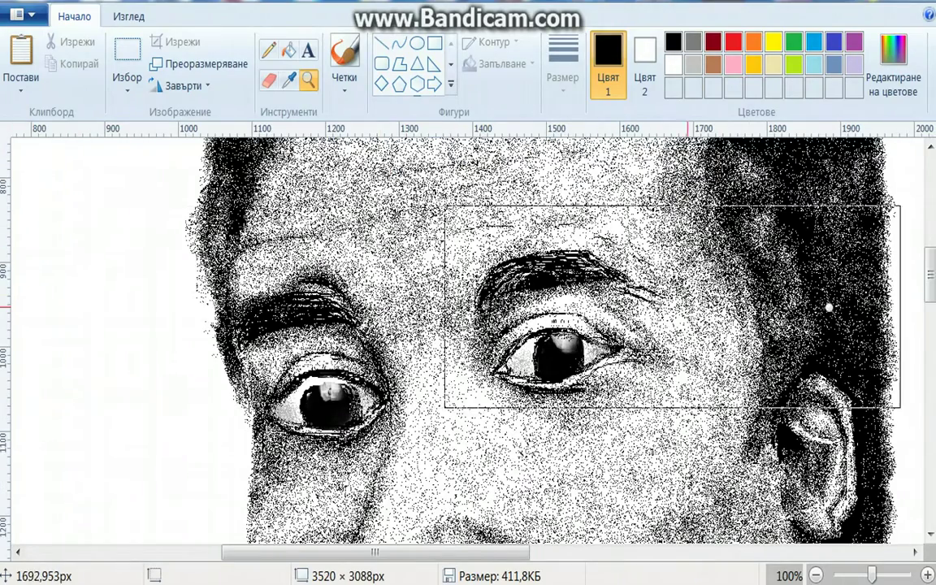
{"action": "mouse_move", "coordinate": [931, 275]}
{"action": "left_mouse_down"}
{"action": "mouse_move", "coordinate": [930, 235]}
{"action": "mouse_move", "coordinate": [930, 333]}
{"action": "mouse_move", "coordinate": [931, 272]}
{"action": "left_mouse_up"}
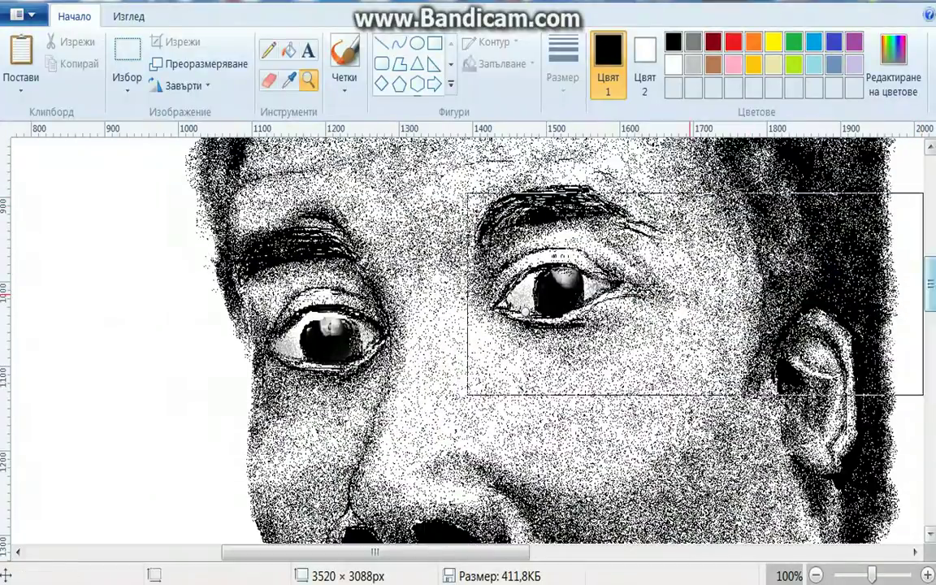
{"action": "right_click", "coordinate": [475, 317]}
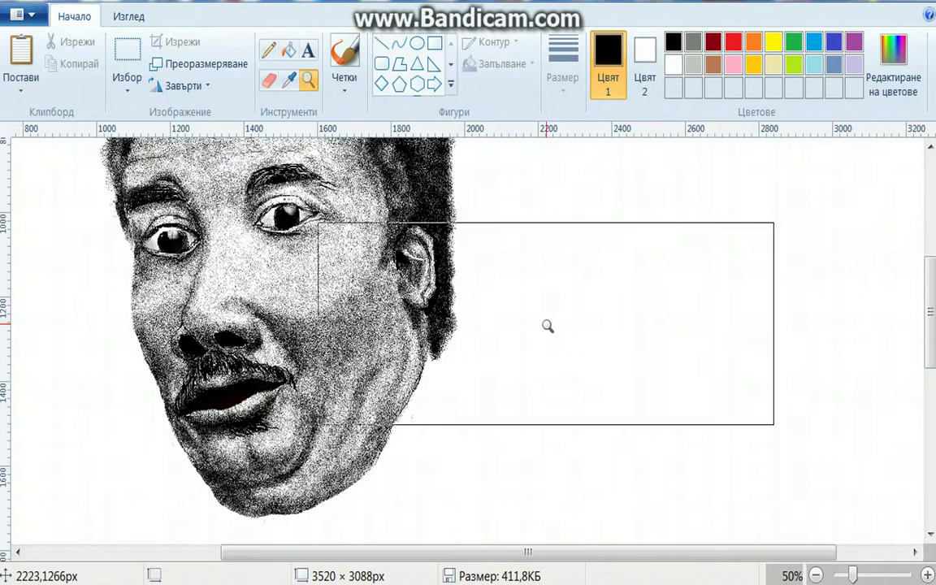
{"action": "right_click", "coordinate": [548, 328]}
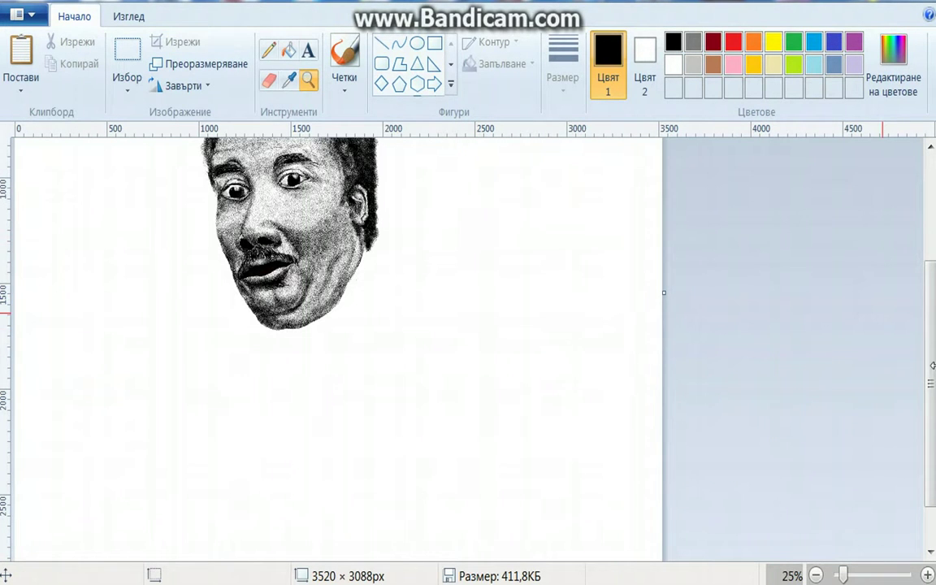
{"action": "scroll", "coordinate": [931, 351], "scroll_direction": "up", "scroll_amount": 5}
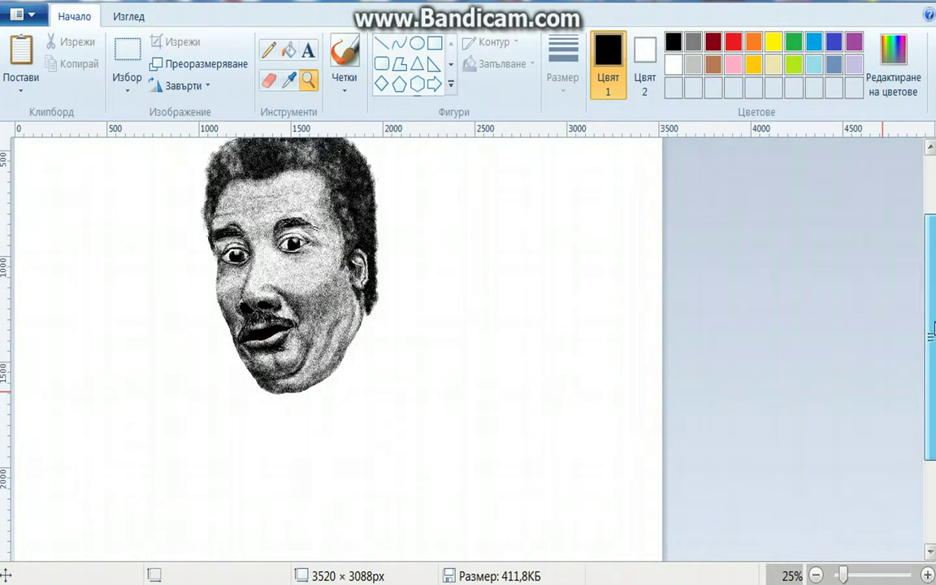
{"action": "scroll", "coordinate": [932, 309], "scroll_direction": "up", "scroll_amount": 1}
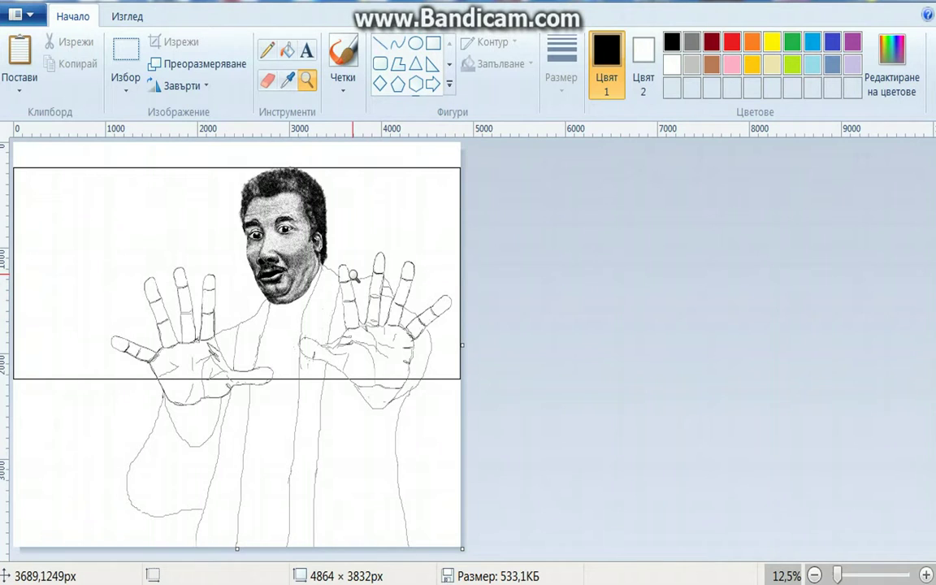
Examine the outlined hands and clothing around the shaded head on the enlarged canvas.
{"action": "left_click", "coordinate": [353, 276]}
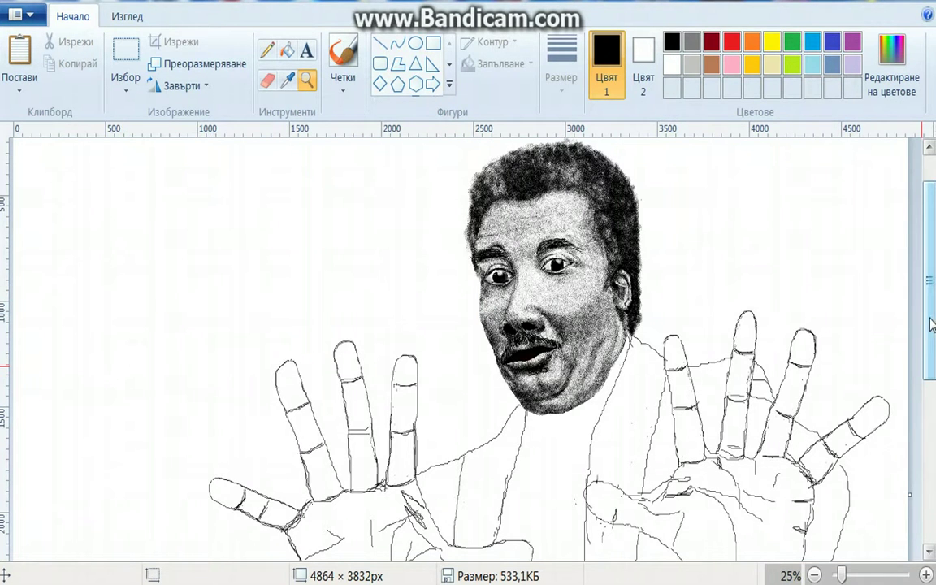
{"action": "scroll", "coordinate": [934, 365], "scroll_direction": "down", "scroll_amount": 2}
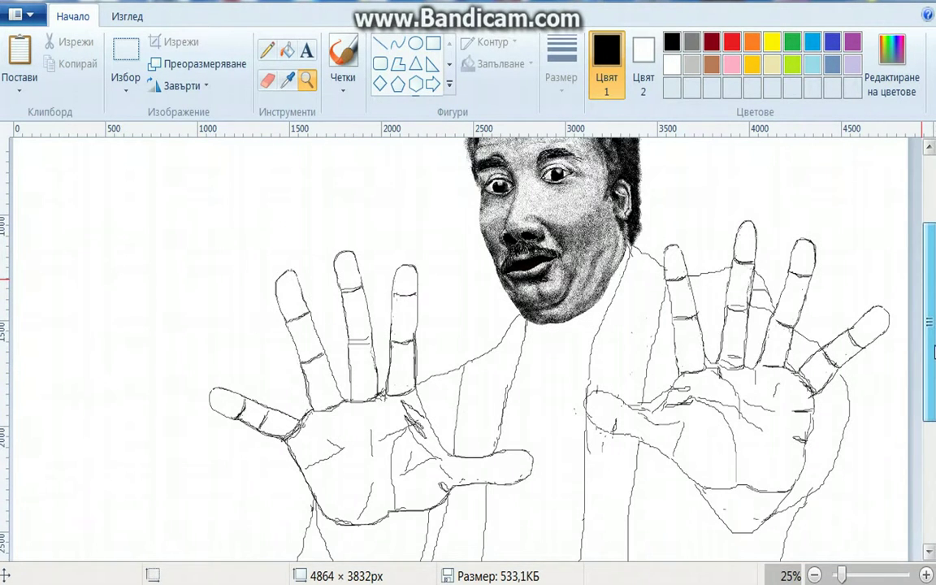
{"action": "scroll", "coordinate": [932, 349], "scroll_direction": "up", "scroll_amount": 2}
{"action": "right_click", "coordinate": [568, 321]}
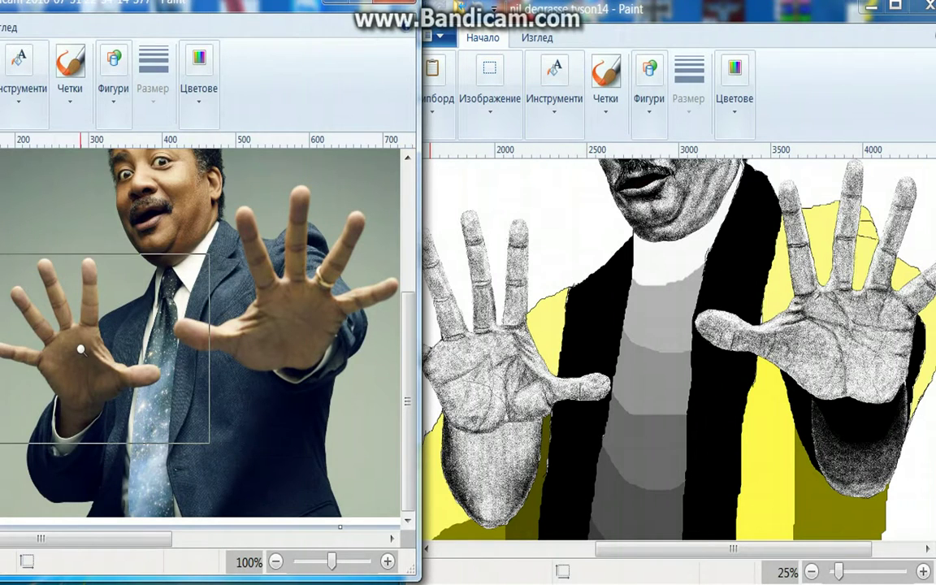
Compare the shading and palm creases of the drawing's left-hand palm with the same hand in the reference photo.
{"action": "left_click", "coordinate": [78, 346]}
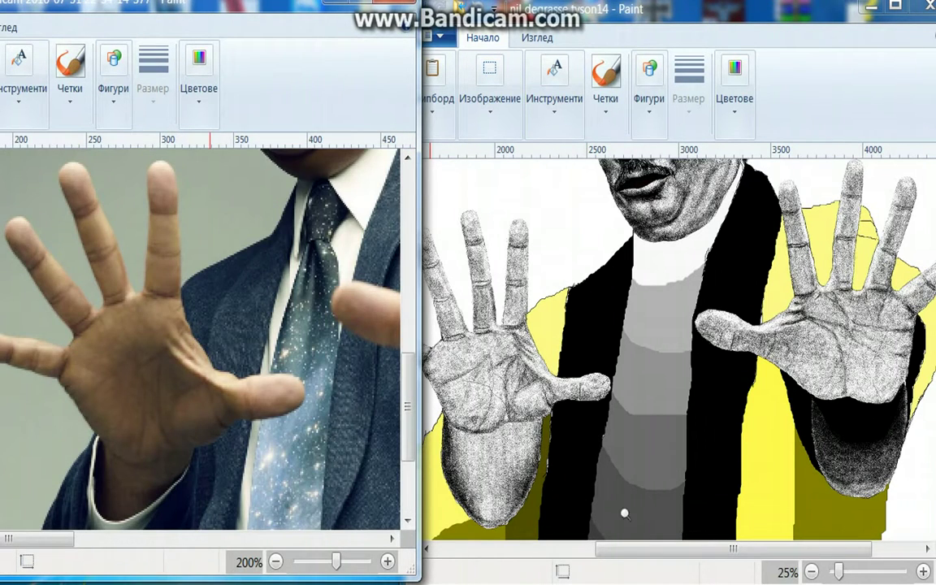
{"action": "left_click", "coordinate": [558, 369]}
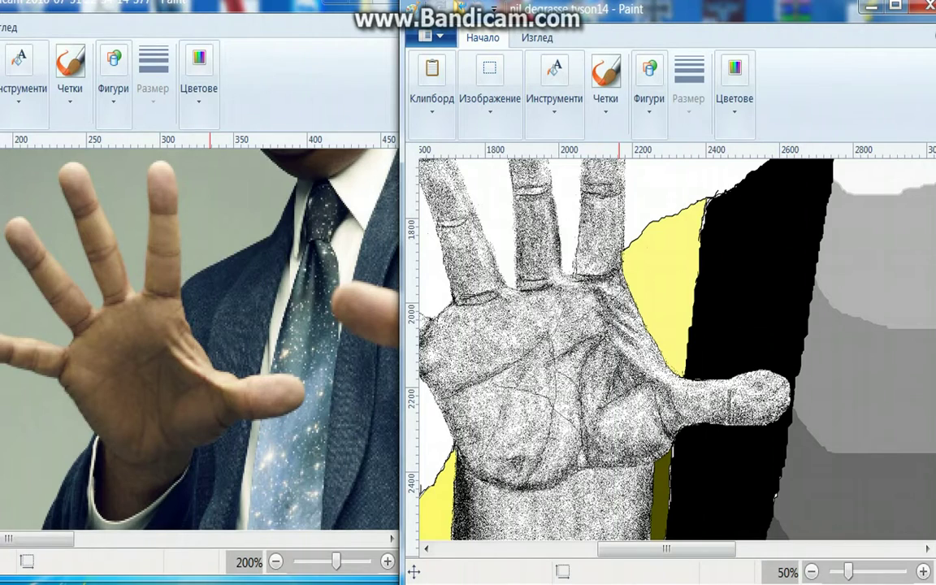
{"action": "left_click", "coordinate": [568, 375]}
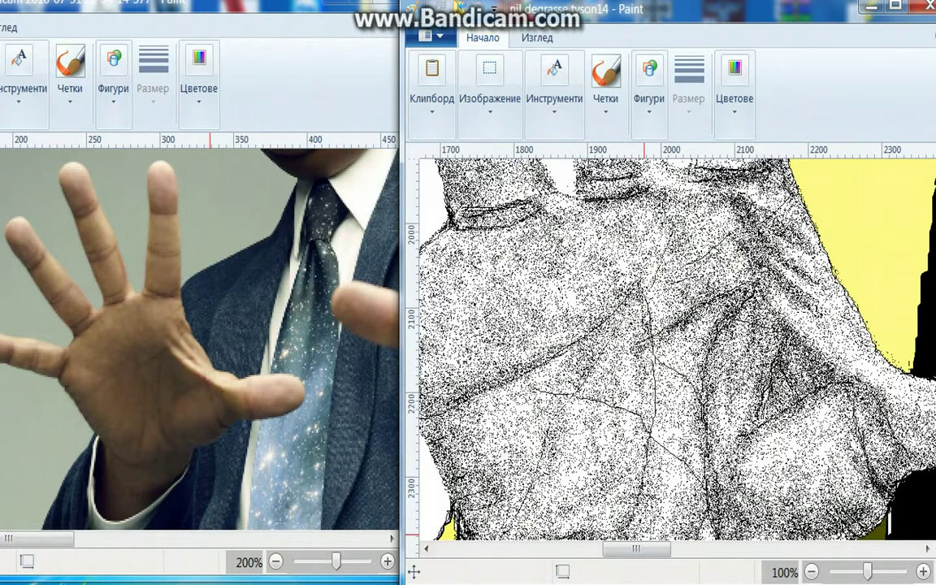
{"action": "left_click", "coordinate": [93, 358]}
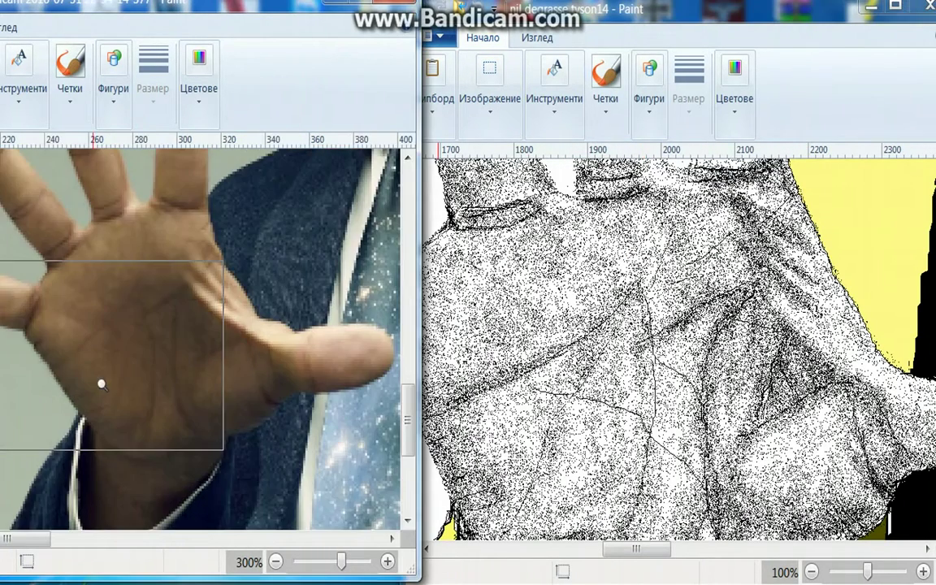
{"action": "mouse_move", "coordinate": [242, 582]}
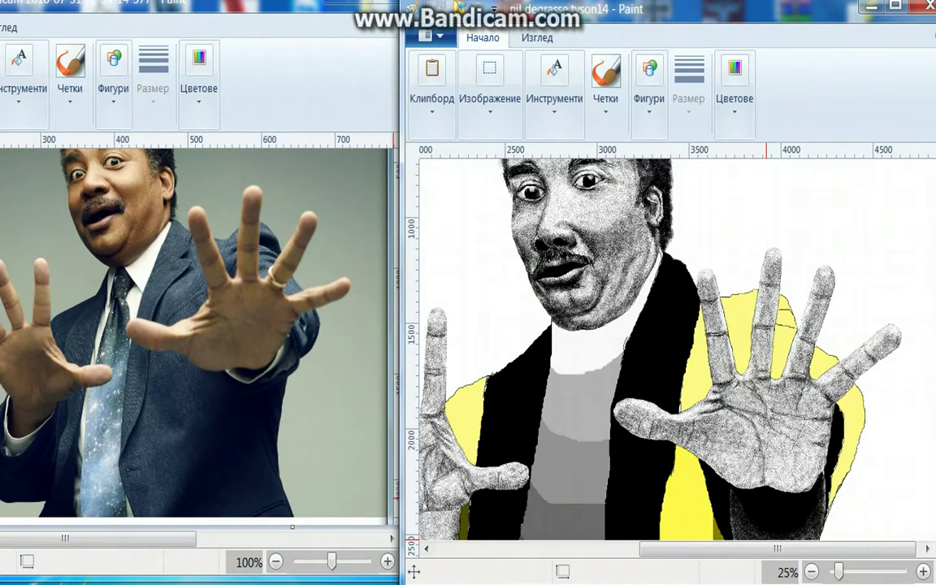
Compare the shading and creases of the drawing's right-hand palm with the ringed hand in the reference photo.
{"action": "left_click", "coordinate": [267, 309]}
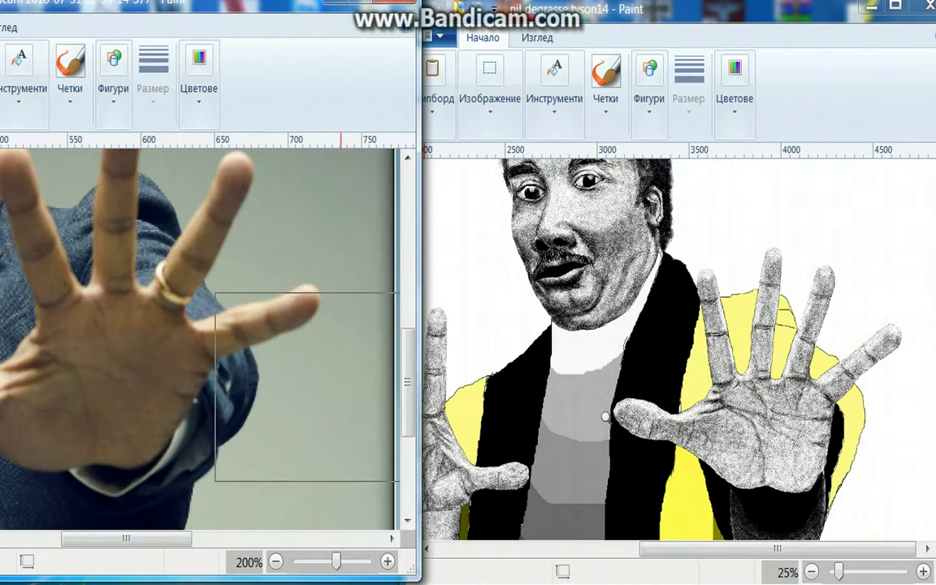
{"action": "left_click", "coordinate": [822, 416]}
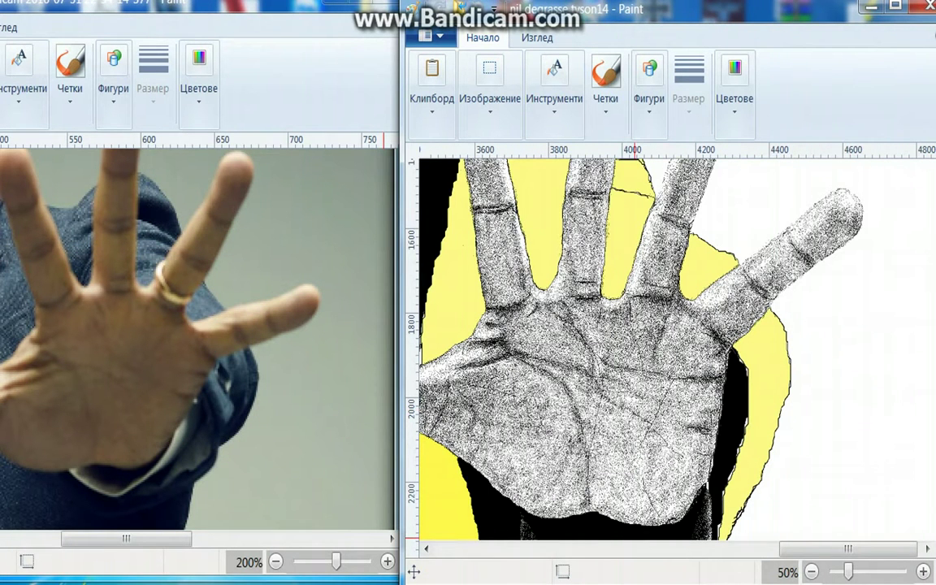
{"action": "left_click_drag", "start_coordinate": [167, 538], "coordinate": [139, 551]}
{"action": "left_click", "coordinate": [182, 324]}
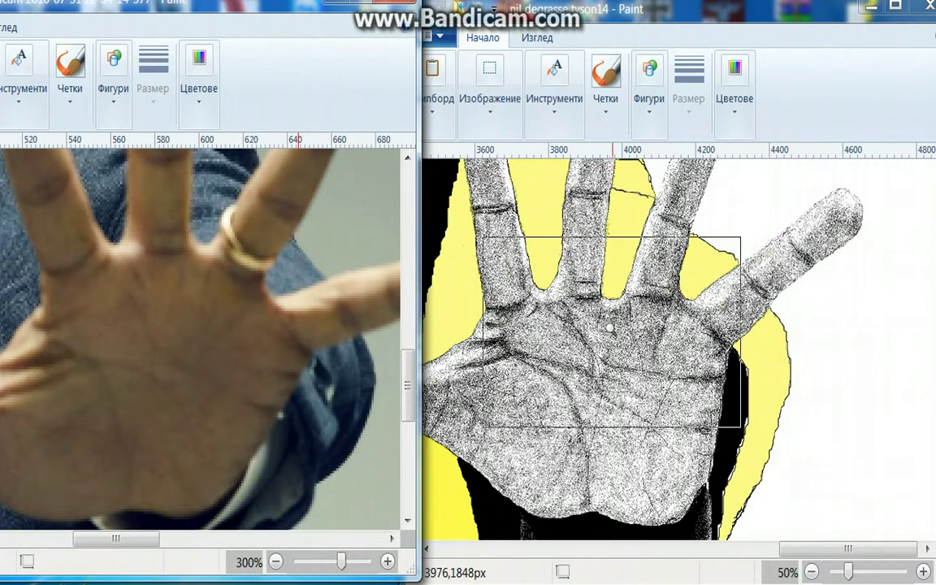
{"action": "left_click", "coordinate": [609, 333]}
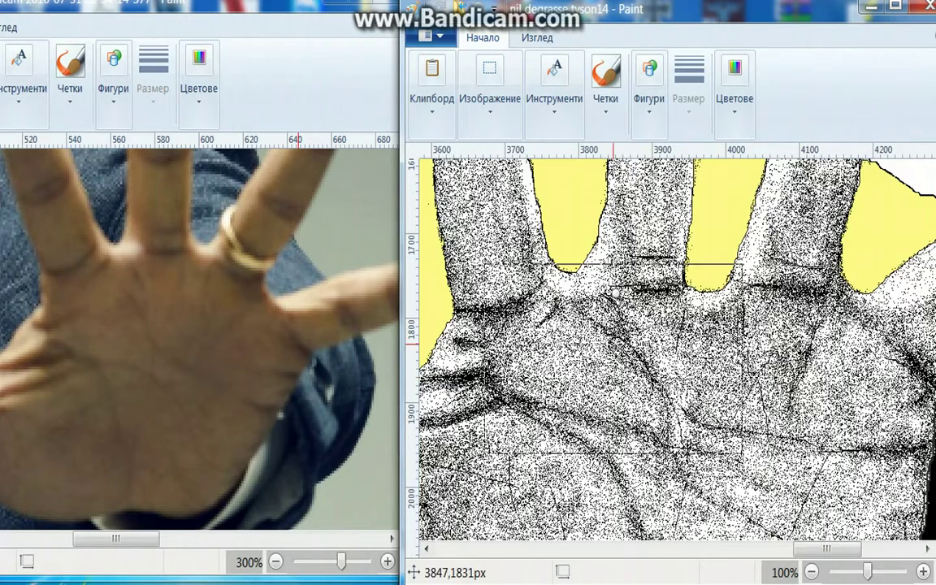
{"action": "right_click", "coordinate": [624, 354]}
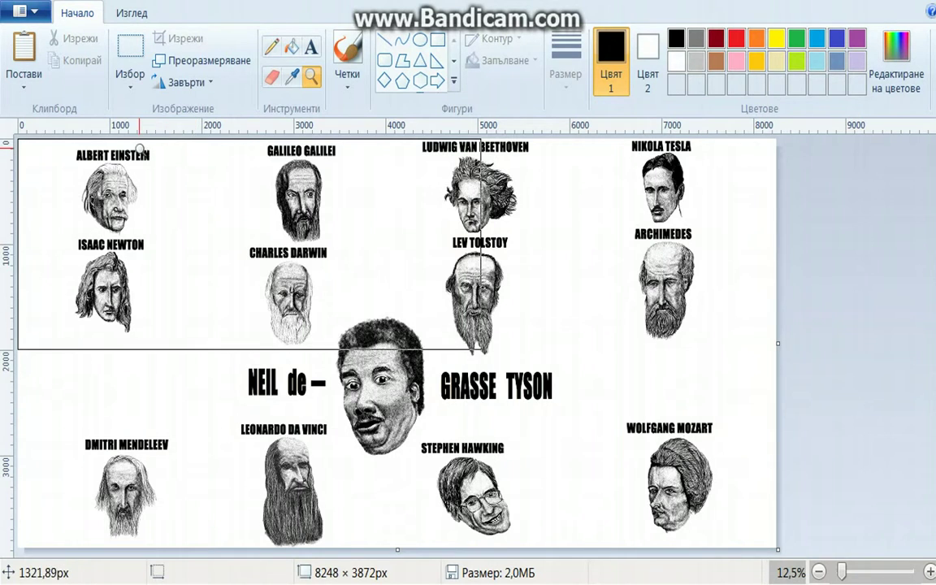
Examine the Albert Einstein, Nikola Tesla and Archimedes portraits on the canvas of collected heads at 50% magnification.
{"action": "left_click", "coordinate": [131, 150]}
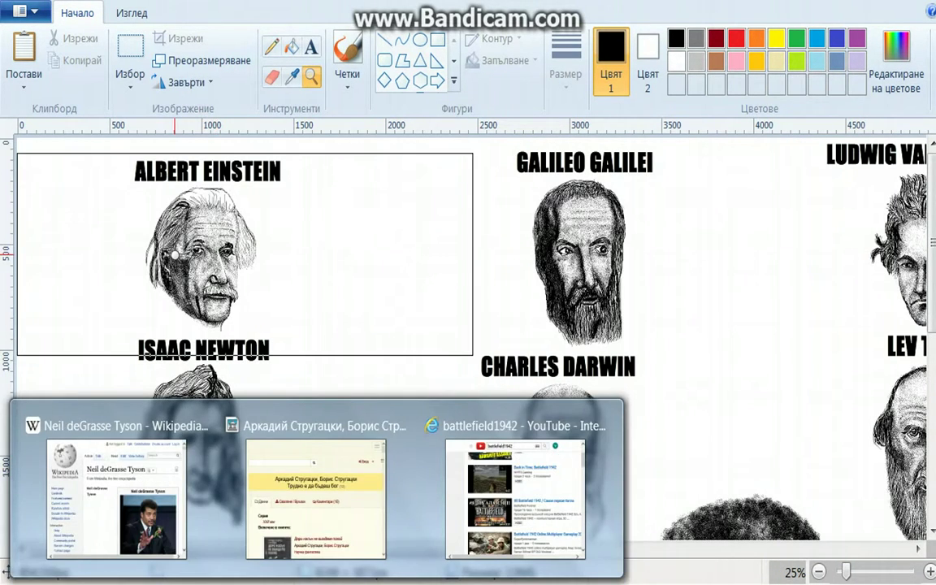
{"action": "left_click", "coordinate": [175, 252]}
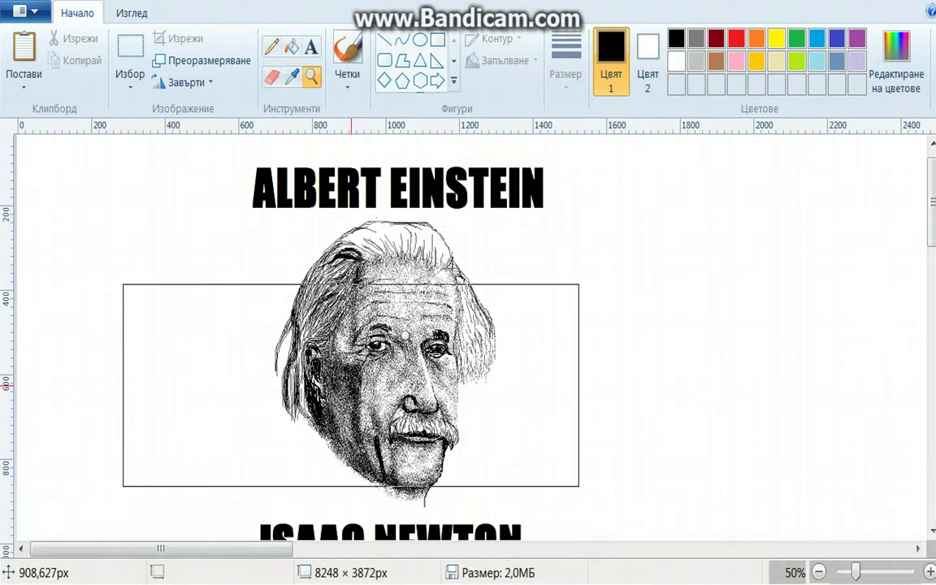
{"action": "left_click_drag", "start_coordinate": [261, 553], "coordinate": [740, 583]}
{"action": "left_click_drag", "start_coordinate": [642, 548], "coordinate": [709, 549]}
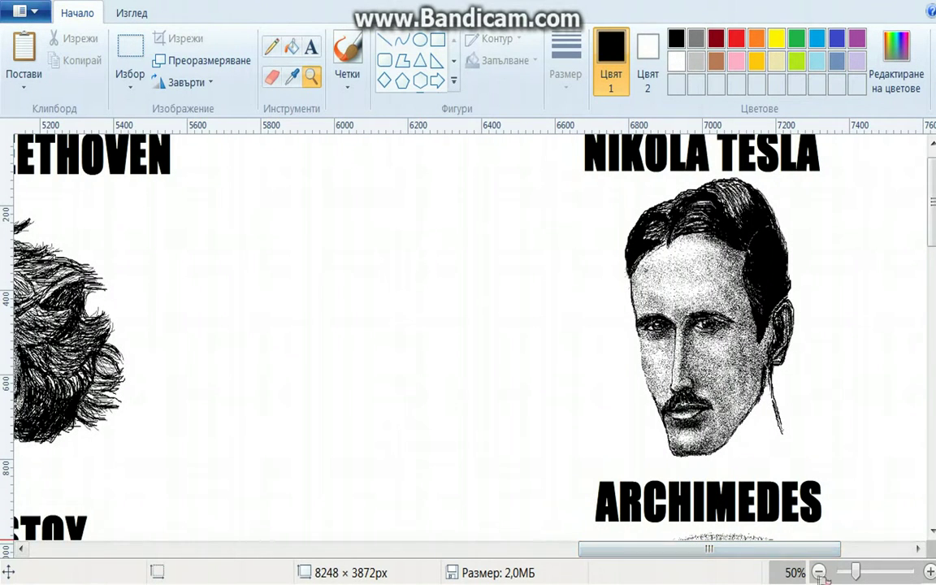
{"action": "left_click_drag", "start_coordinate": [780, 552], "coordinate": [841, 539]}
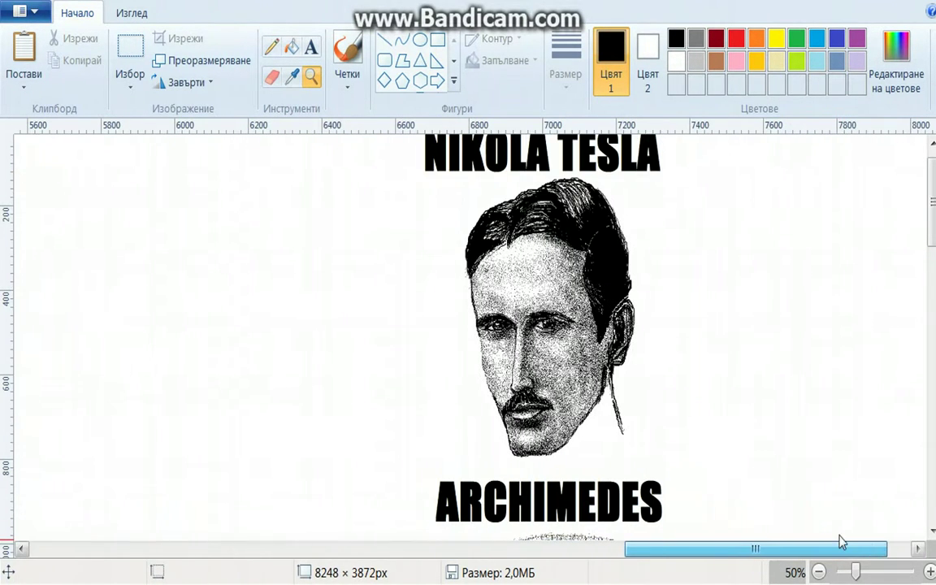
{"action": "scroll", "coordinate": [933, 272], "scroll_direction": "down", "scroll_amount": 5}
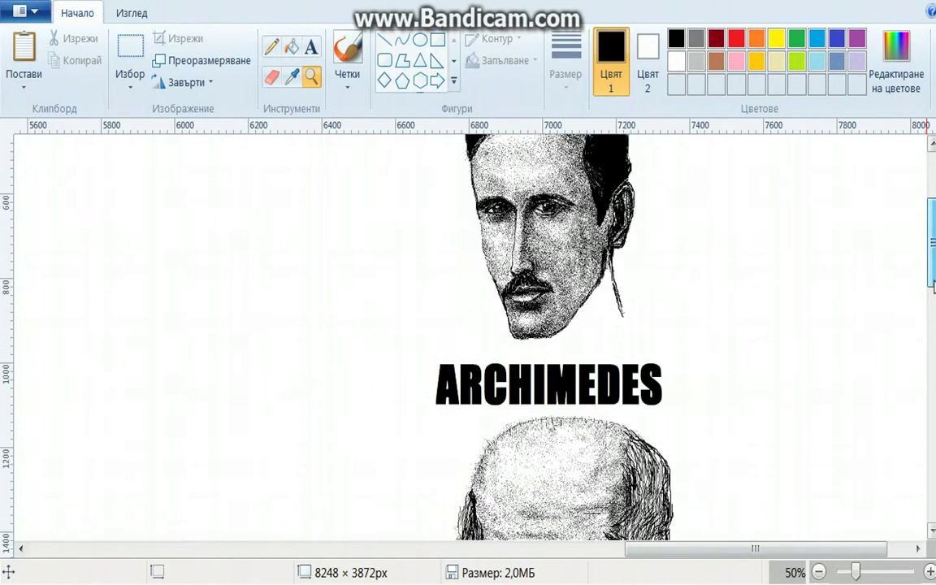
{"action": "scroll", "coordinate": [756, 415], "scroll_direction": "down", "scroll_amount": 3}
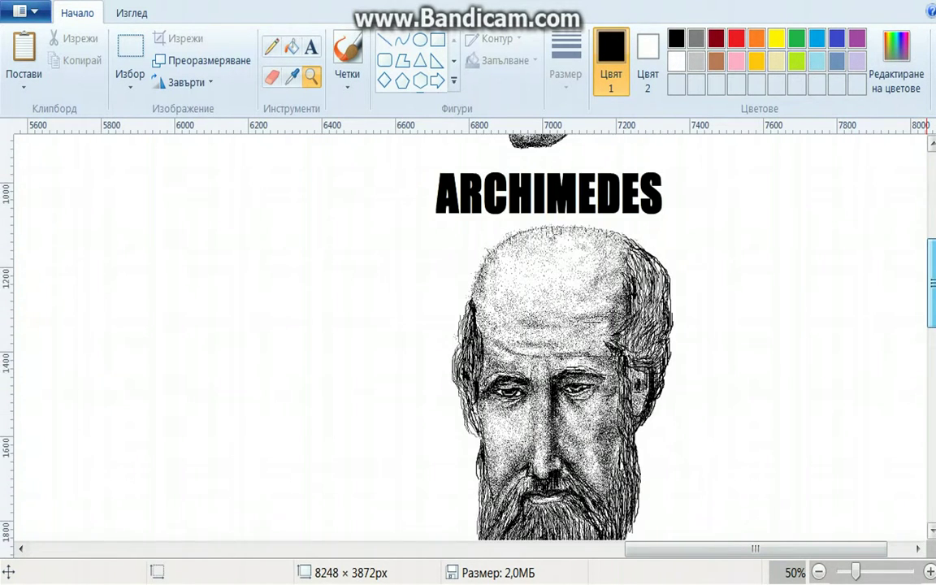
Examine the Lev Tolstoy, Isaac Newton and Wolfgang Mozart portraits on the canvas of collected heads.
{"action": "left_click_drag", "start_coordinate": [783, 545], "coordinate": [612, 547]}
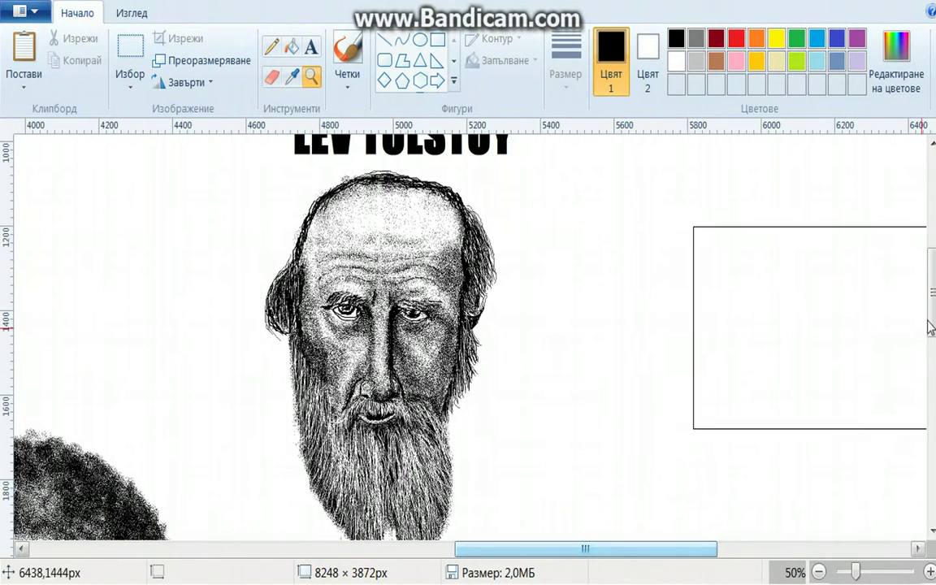
{"action": "left_click_drag", "start_coordinate": [931, 321], "coordinate": [933, 314]}
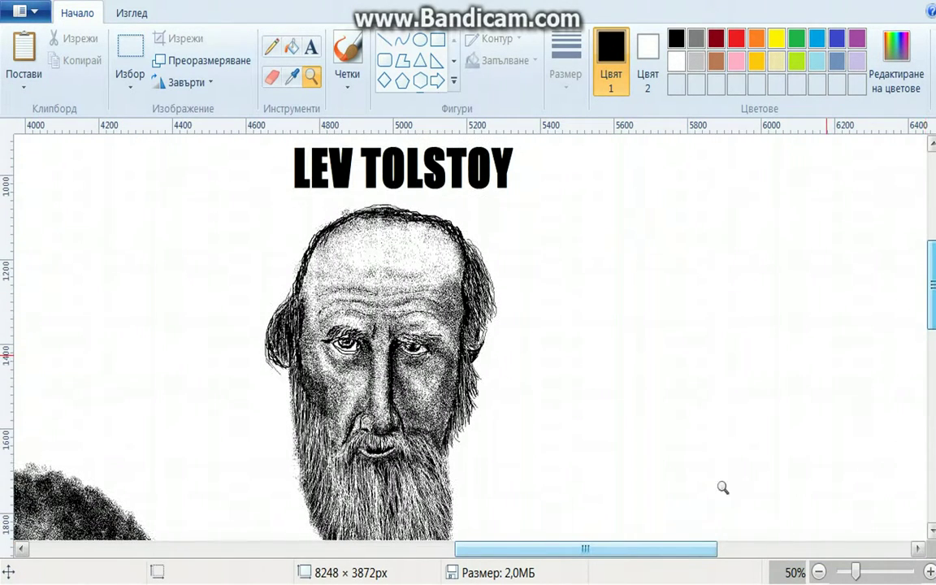
{"action": "left_click_drag", "start_coordinate": [612, 552], "coordinate": [218, 548]}
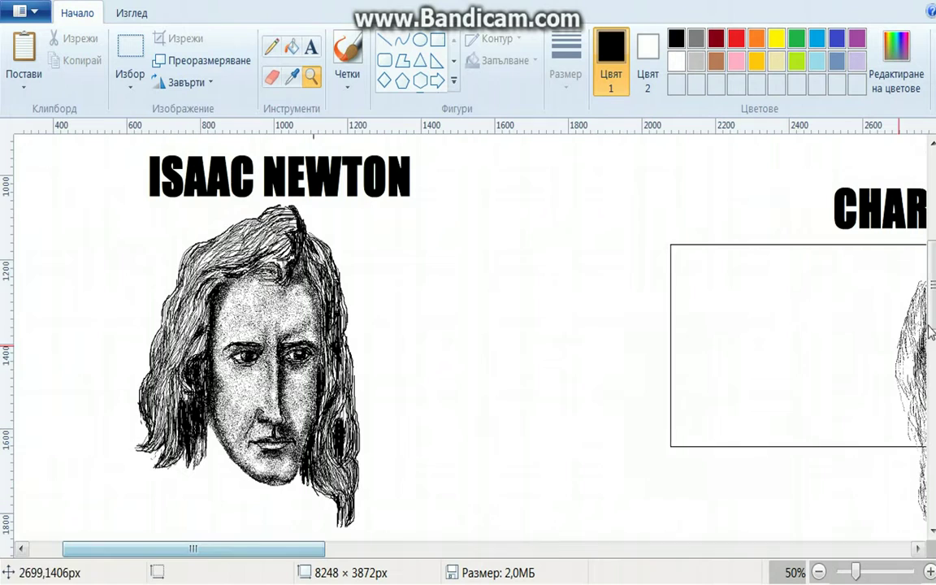
{"action": "left_click_drag", "start_coordinate": [931, 315], "coordinate": [928, 493]}
{"action": "left_click_drag", "start_coordinate": [322, 549], "coordinate": [743, 574]}
{"action": "left_click_drag", "start_coordinate": [628, 548], "coordinate": [718, 548]}
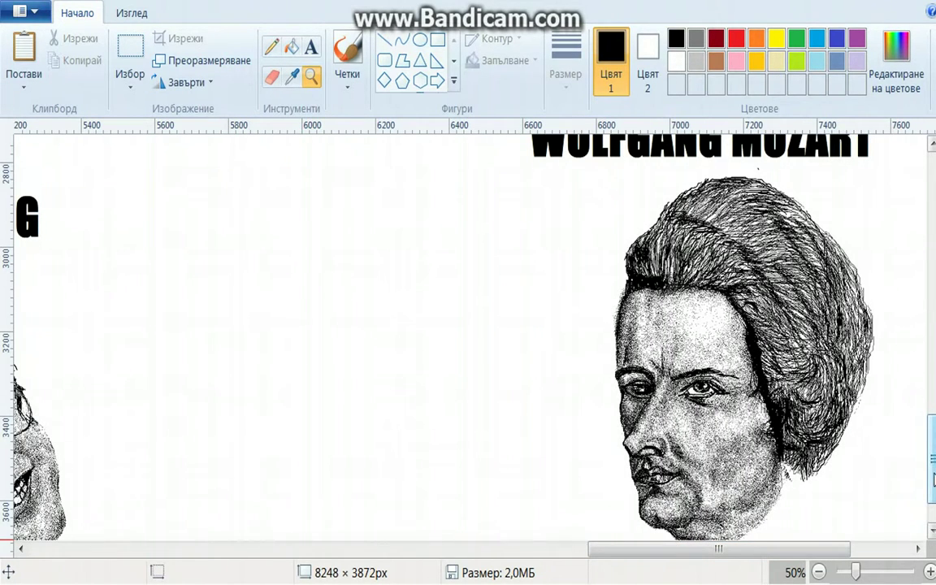
Examine the Wolfgang Mozart, Stephen Hawking and Neil deGrasse Tyson portraits on the canvas of collected heads.
{"action": "left_click_drag", "start_coordinate": [933, 474], "coordinate": [932, 468]}
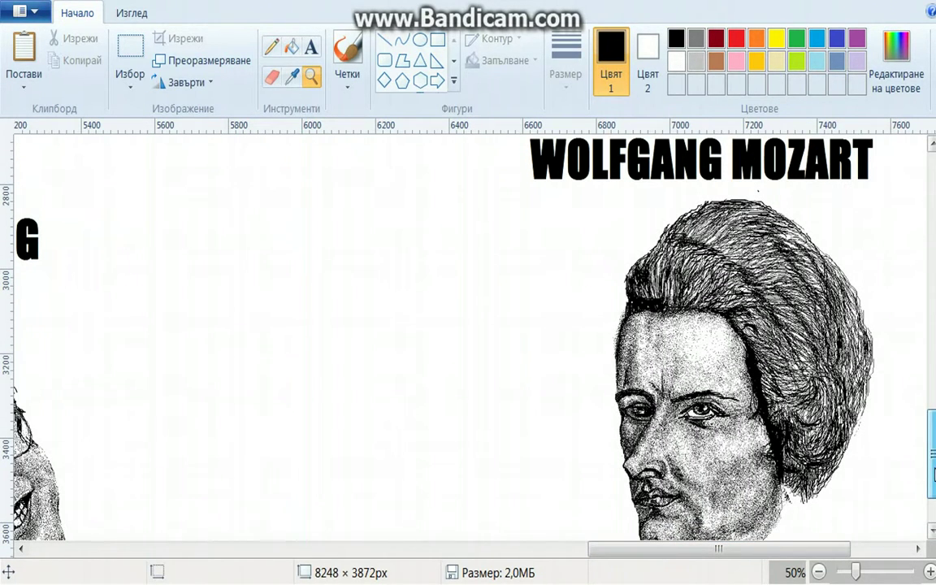
{"action": "right_click", "coordinate": [426, 272]}
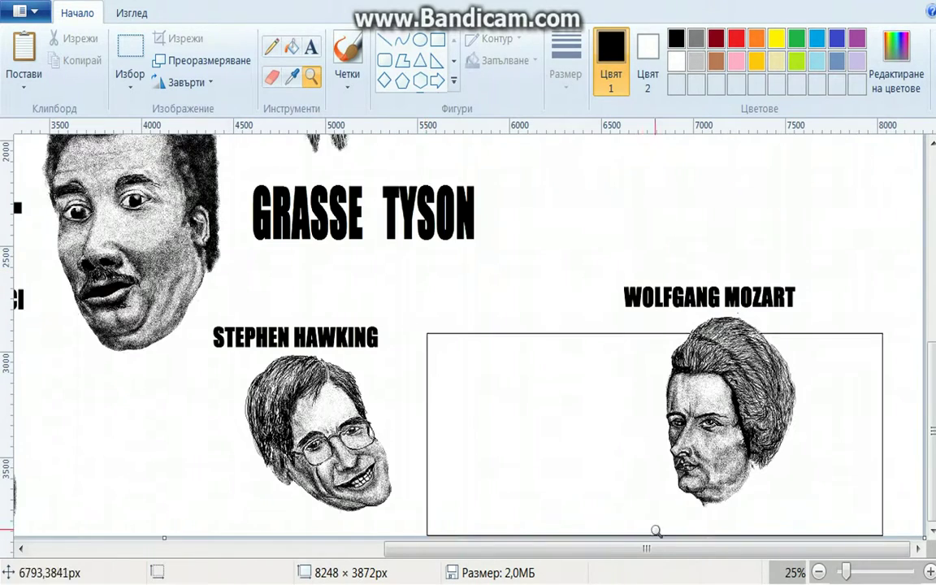
{"action": "left_click_drag", "start_coordinate": [639, 551], "coordinate": [526, 549]}
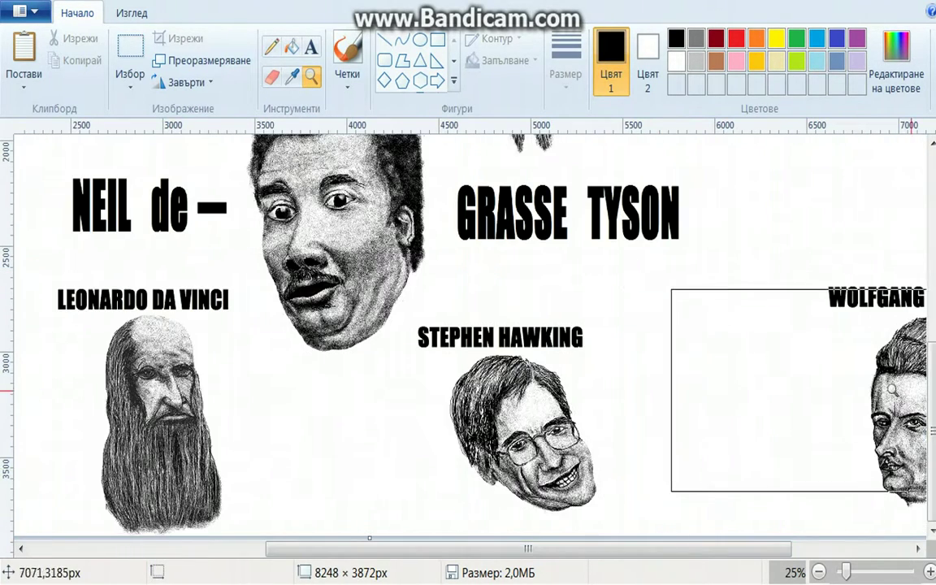
{"action": "left_click", "coordinate": [441, 216]}
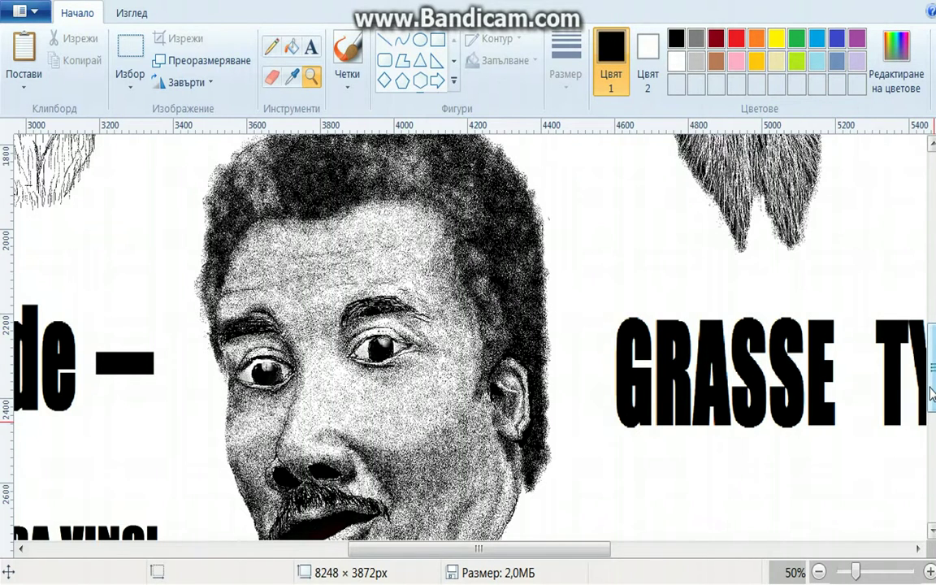
{"action": "right_click", "coordinate": [629, 335]}
{"action": "right_click", "coordinate": [476, 419]}
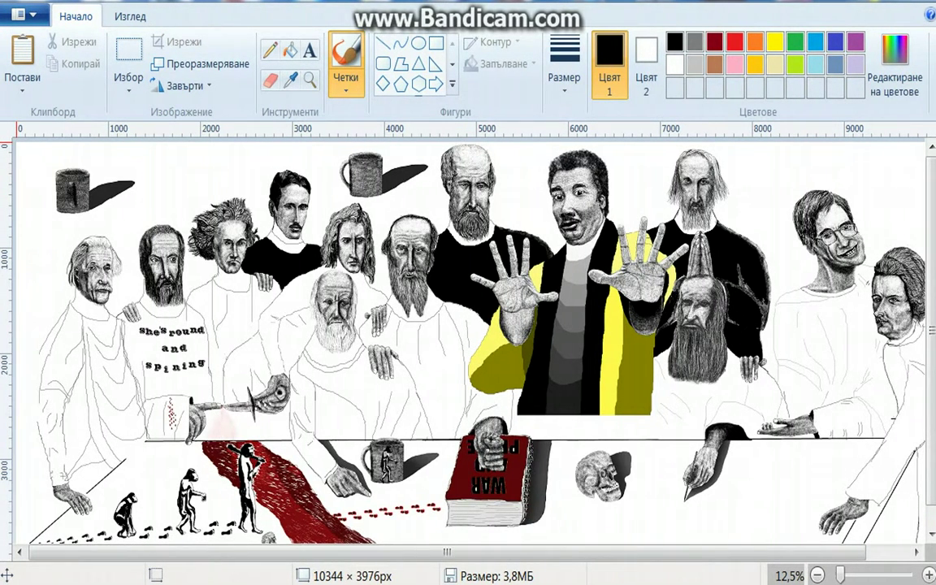
Examine the heads and upper bodies across the group composition at 25% magnification, from Einstein's end to Mozart's and back.
{"action": "scroll", "coordinate": [468, 341], "scroll_direction": "right", "scroll_amount": 2}
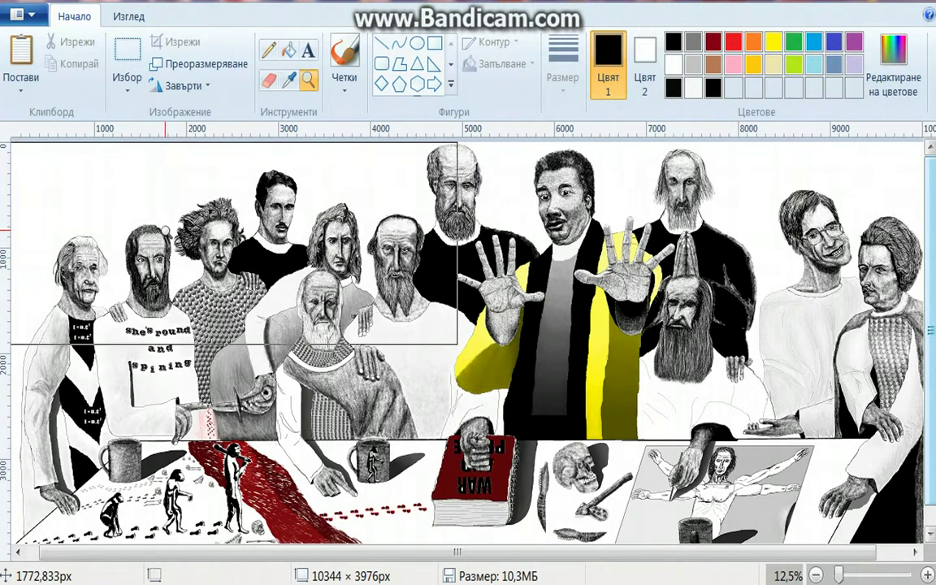
{"action": "left_click", "coordinate": [165, 231]}
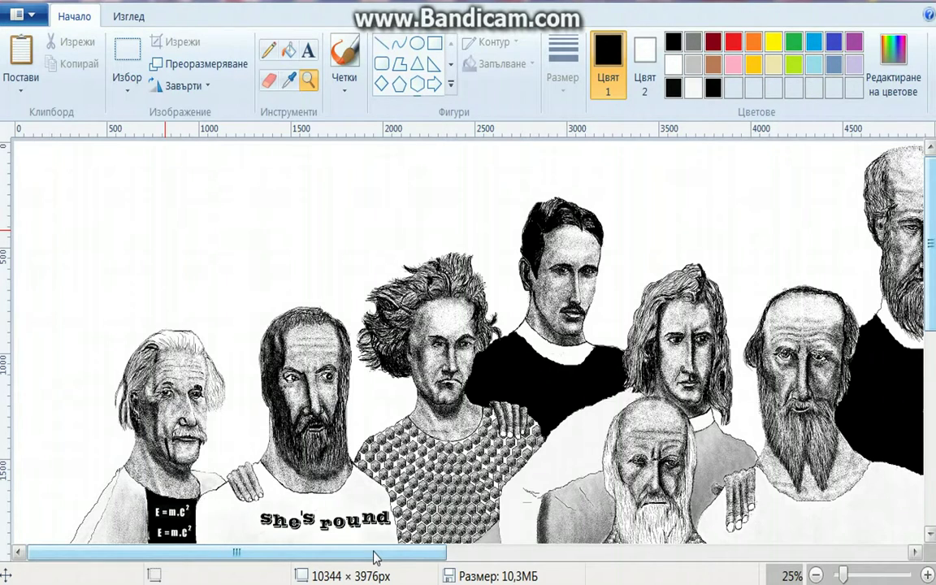
{"action": "left_click_drag", "start_coordinate": [403, 556], "coordinate": [512, 571]}
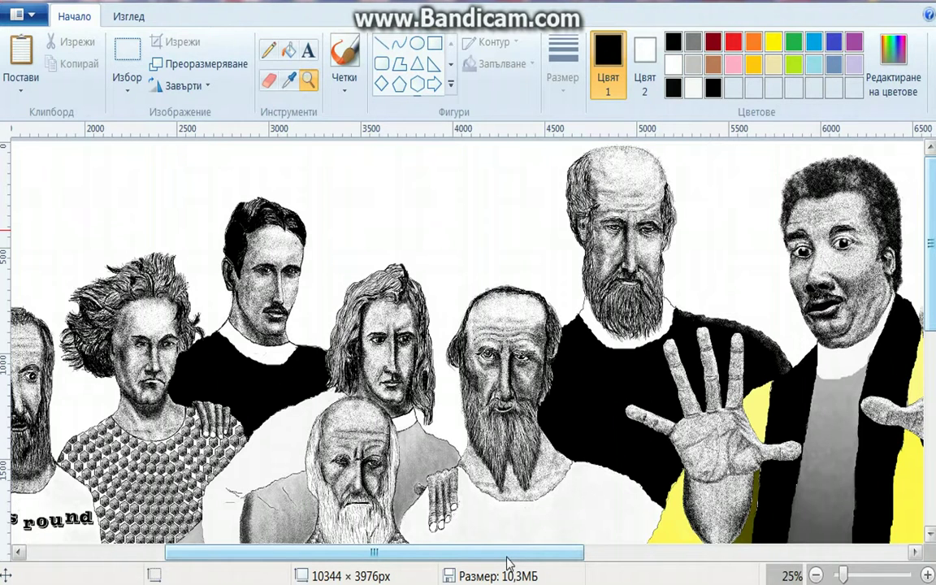
{"action": "left_click_drag", "start_coordinate": [506, 561], "coordinate": [686, 579]}
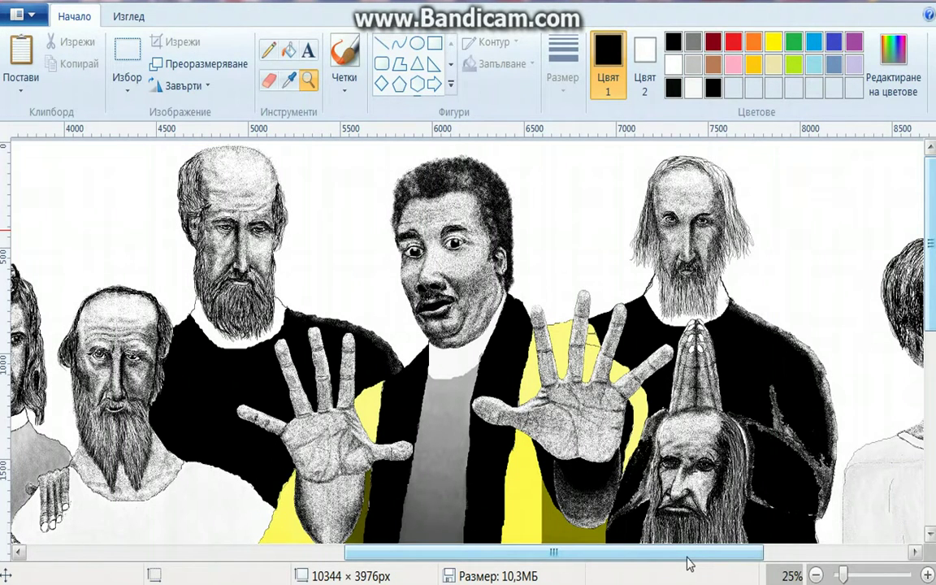
{"action": "left_click_drag", "start_coordinate": [686, 562], "coordinate": [817, 575]}
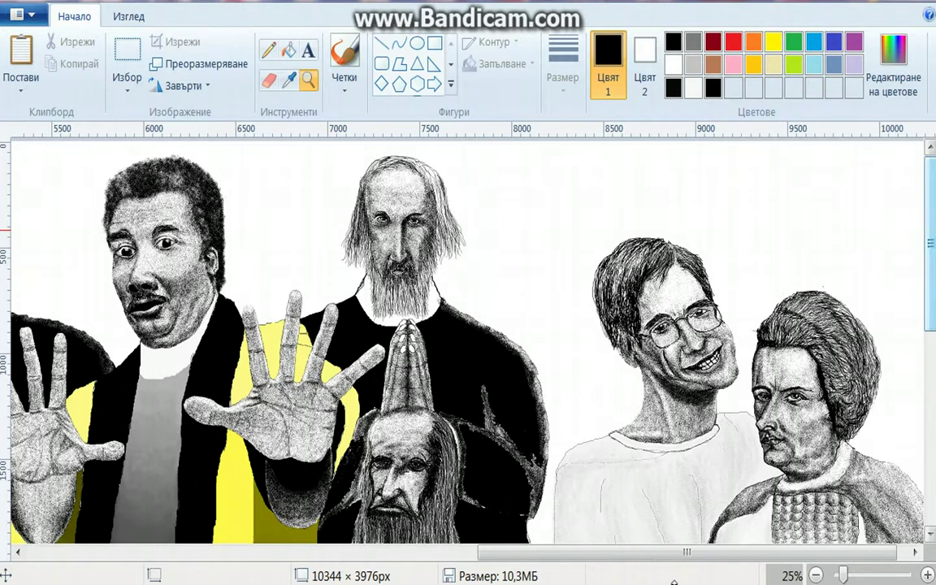
{"action": "left_click_drag", "start_coordinate": [683, 559], "coordinate": [108, 556]}
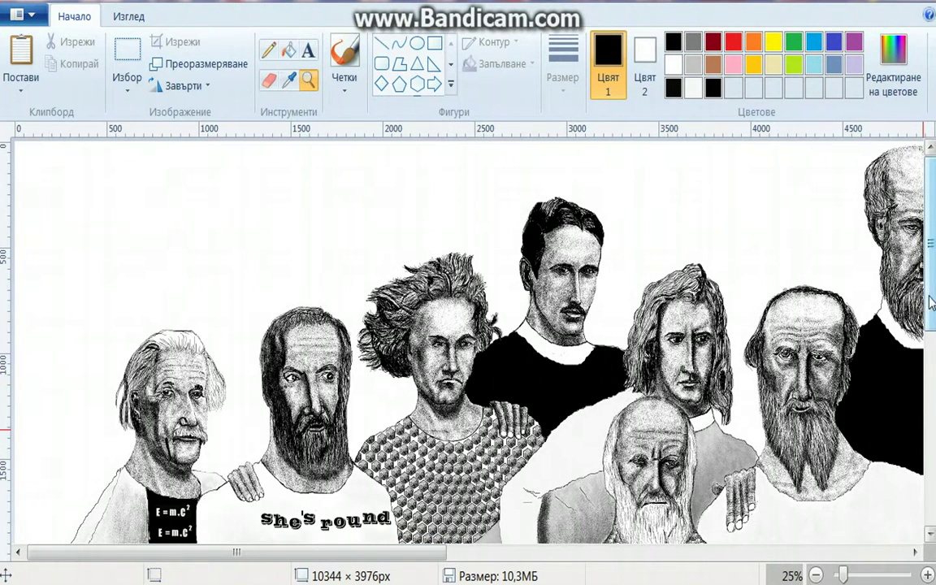
Examine the evolving ape figures beside the mug and the dagger with the bleeding finger above them.
{"action": "scroll", "coordinate": [469, 339], "scroll_direction": "down", "scroll_amount": 5}
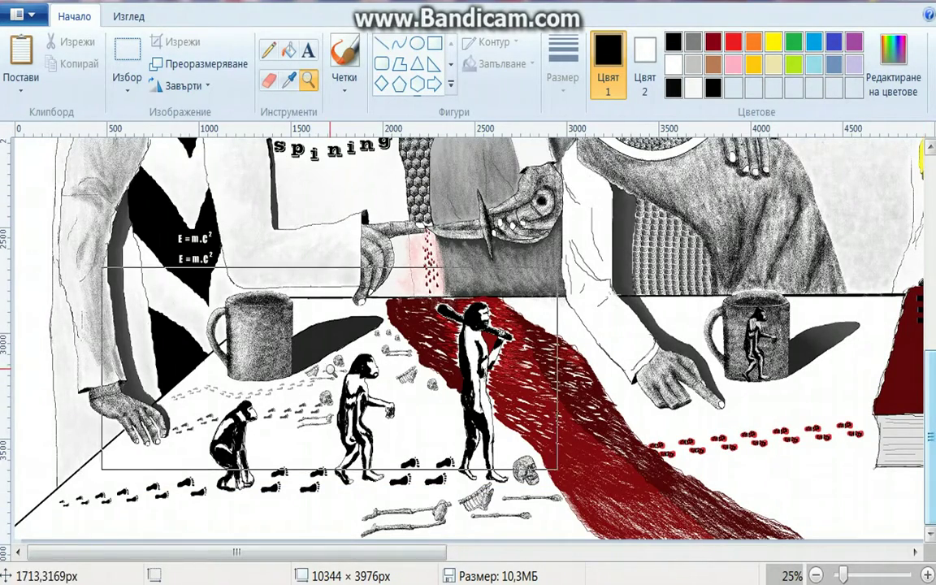
{"action": "left_click", "coordinate": [335, 378]}
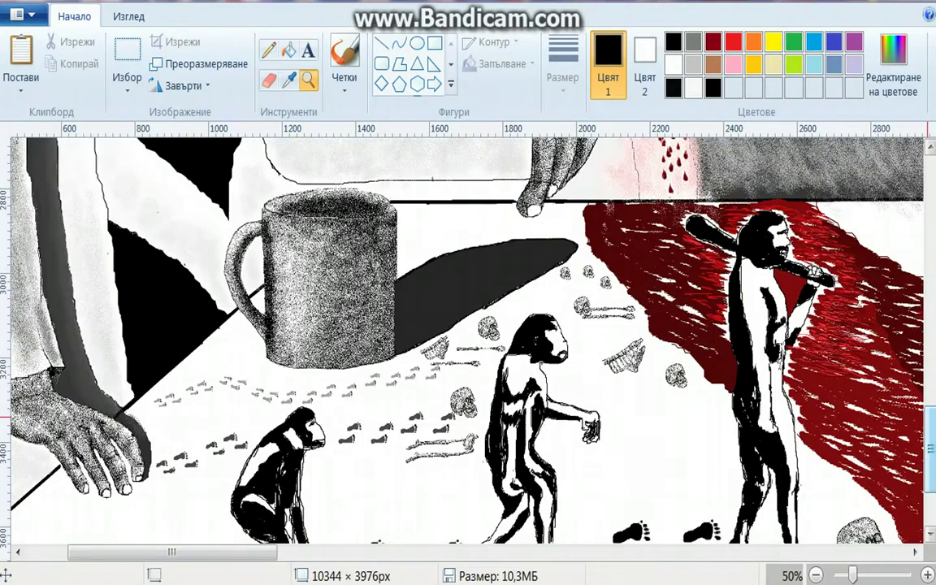
{"action": "scroll", "coordinate": [932, 430], "scroll_direction": "up", "scroll_amount": 3}
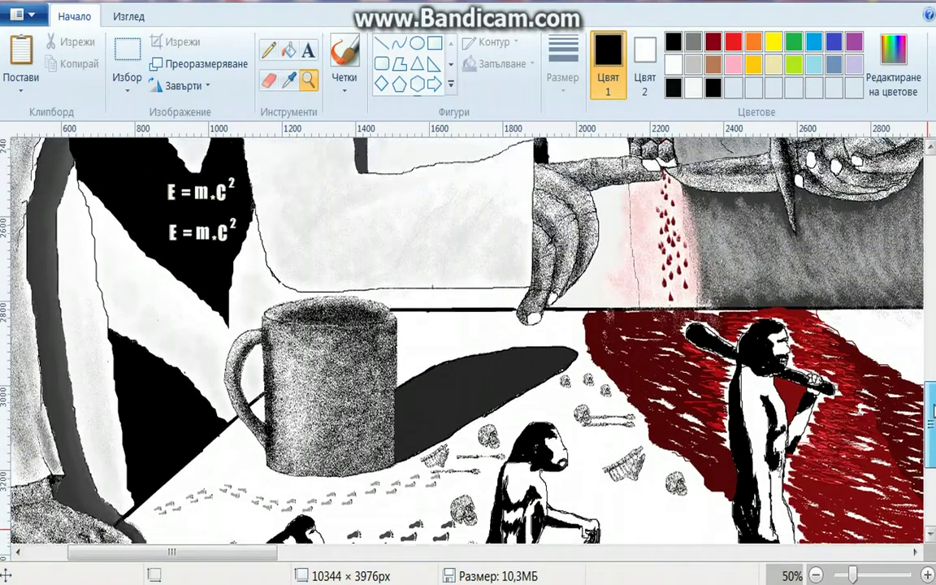
{"action": "left_click", "coordinate": [742, 228]}
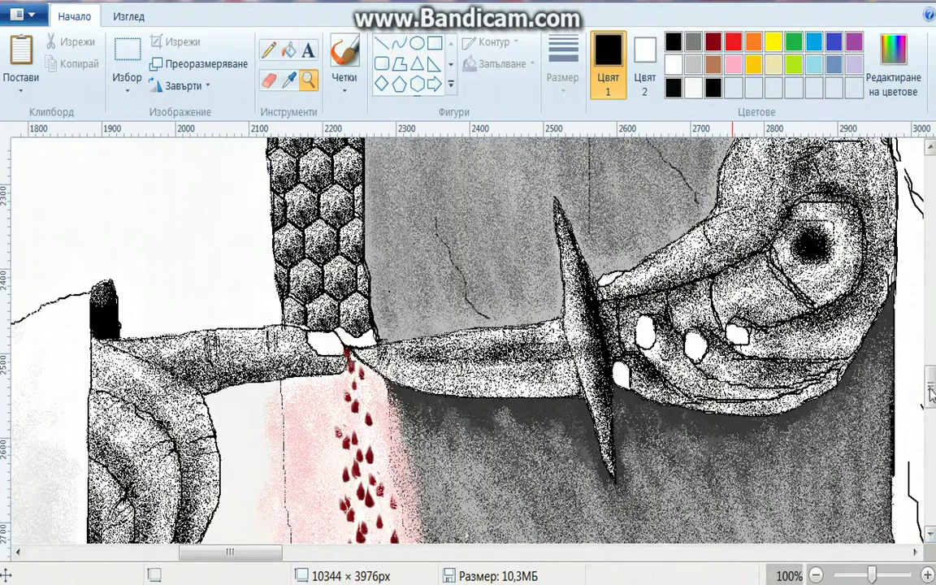
{"action": "left_click_drag", "start_coordinate": [931, 388], "coordinate": [931, 395]}
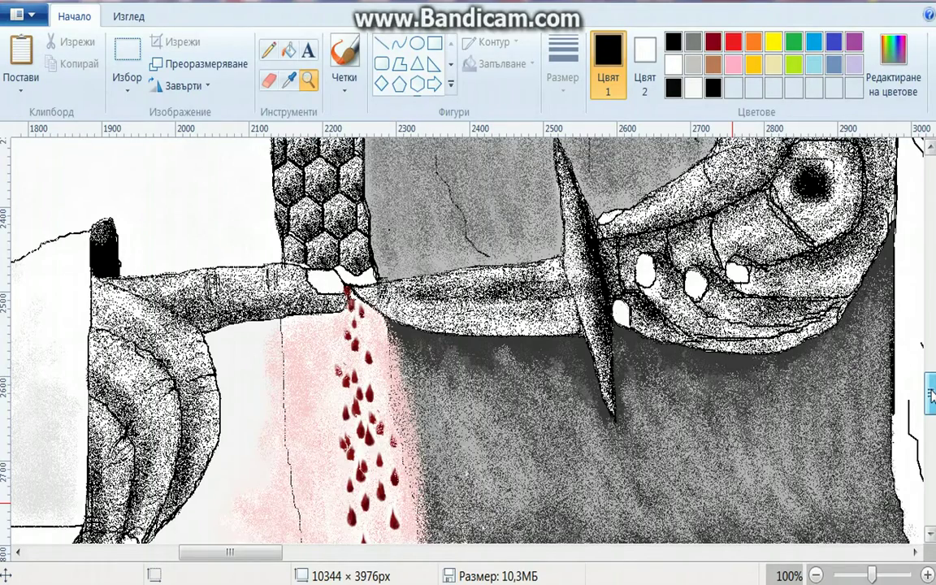
{"action": "right_click", "coordinate": [388, 378]}
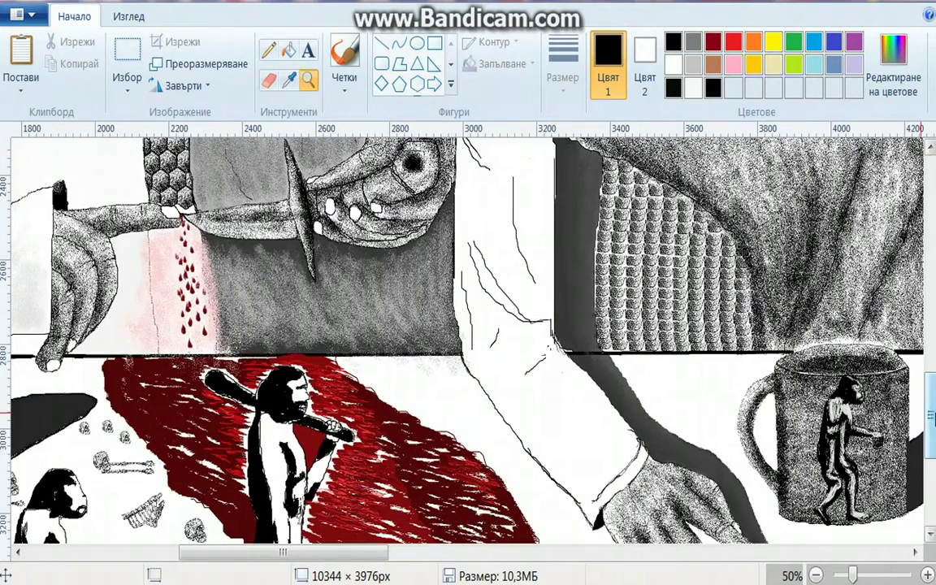
Examine the bones beneath the club-carrying figure and the red footprints leading from the red stream to the book.
{"action": "left_click_drag", "start_coordinate": [930, 418], "coordinate": [915, 497]}
{"action": "left_click", "coordinate": [317, 464]}
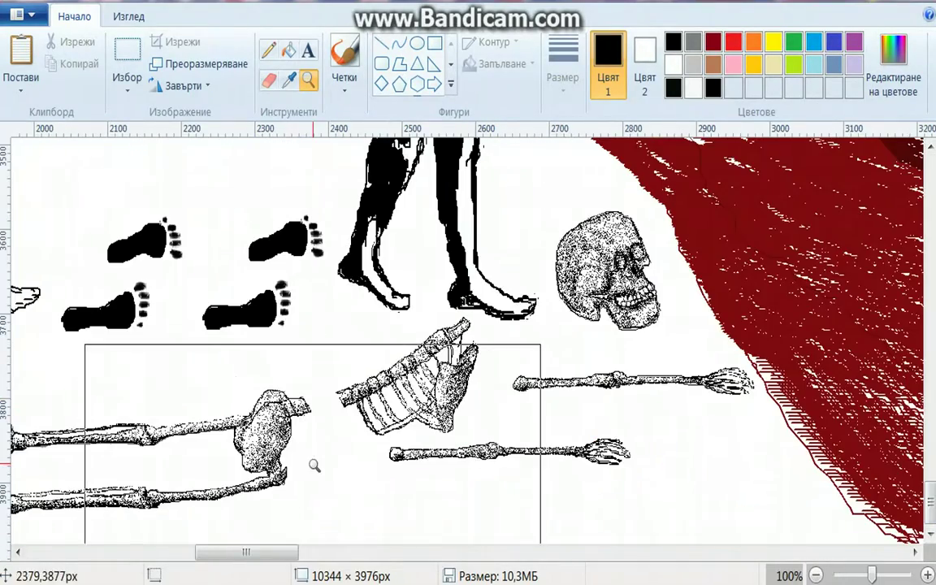
{"action": "right_click", "coordinate": [359, 313]}
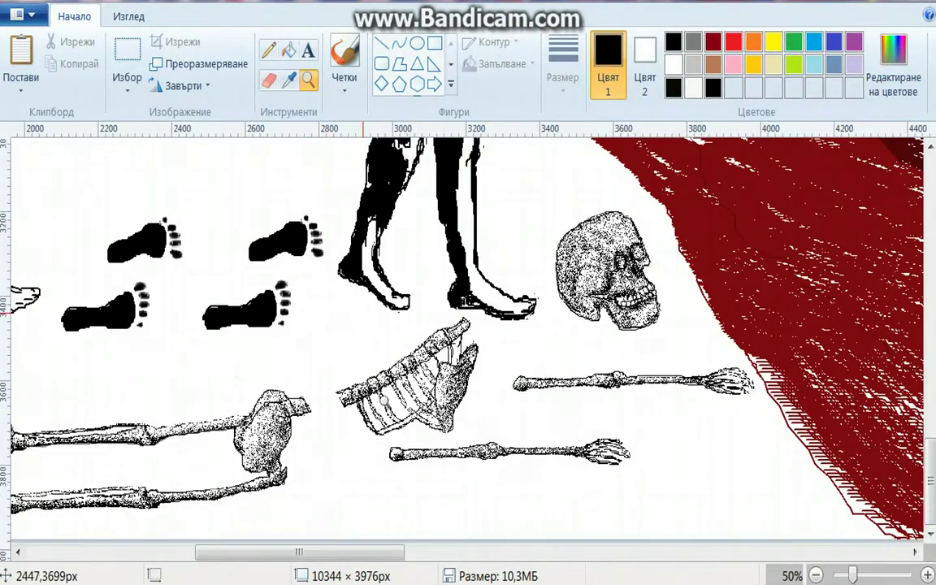
{"action": "left_click_drag", "start_coordinate": [398, 558], "coordinate": [467, 569]}
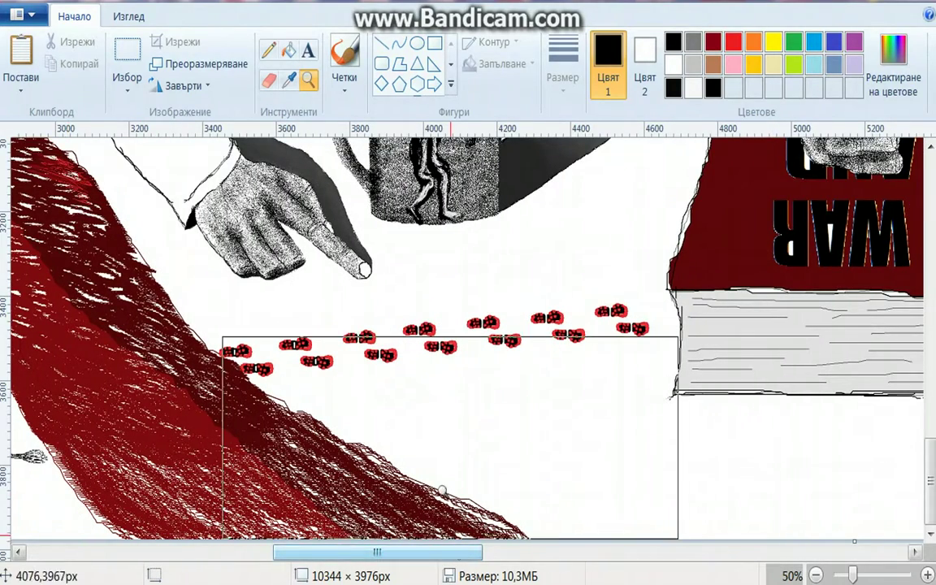
{"action": "left_click", "coordinate": [411, 354]}
{"action": "left_click", "coordinate": [410, 354]}
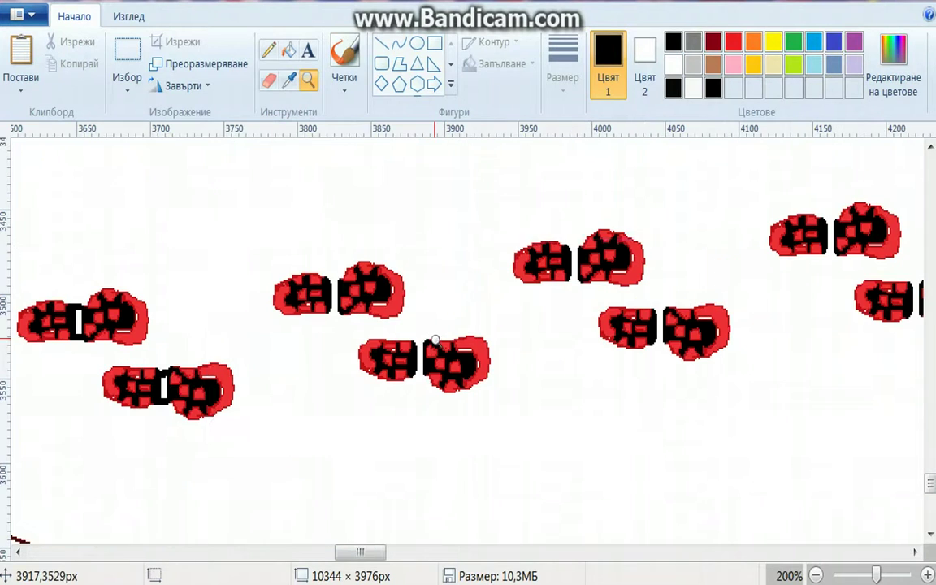
{"action": "right_click", "coordinate": [463, 406]}
{"action": "right_click", "coordinate": [466, 404]}
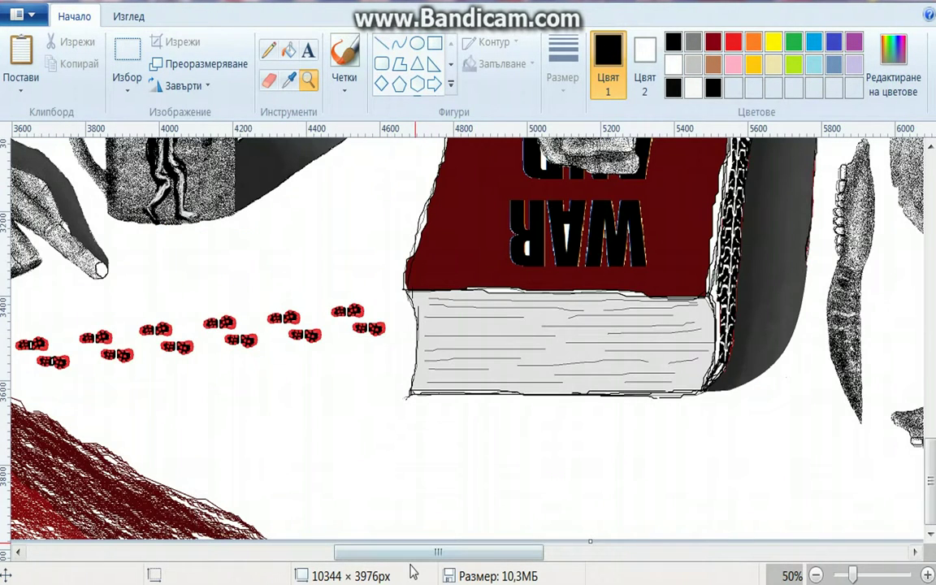
Examine the War and Peace book under the fist, the skull, the jawbones and the bone-handled axe up close.
{"action": "left_click_drag", "start_coordinate": [456, 554], "coordinate": [489, 554]}
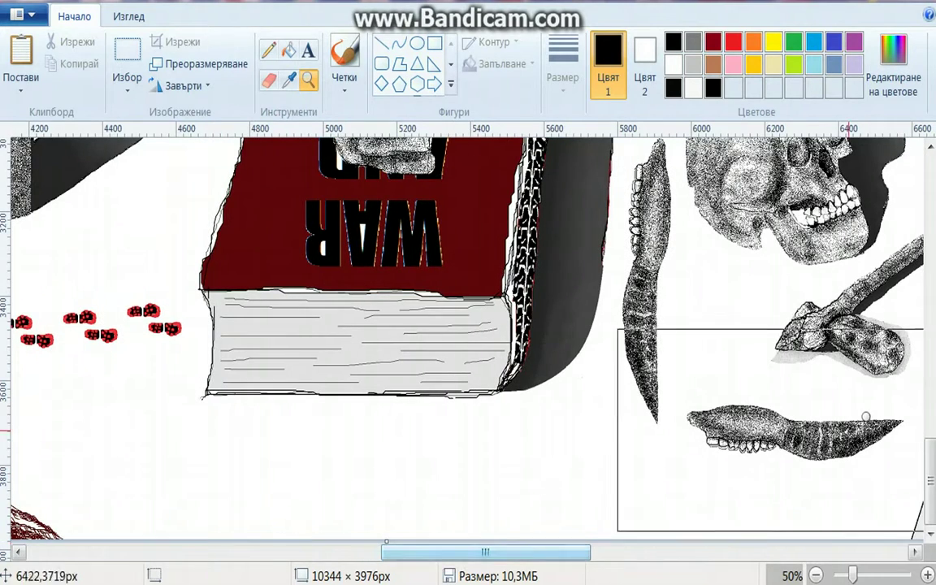
{"action": "left_click_drag", "start_coordinate": [932, 456], "coordinate": [932, 439]}
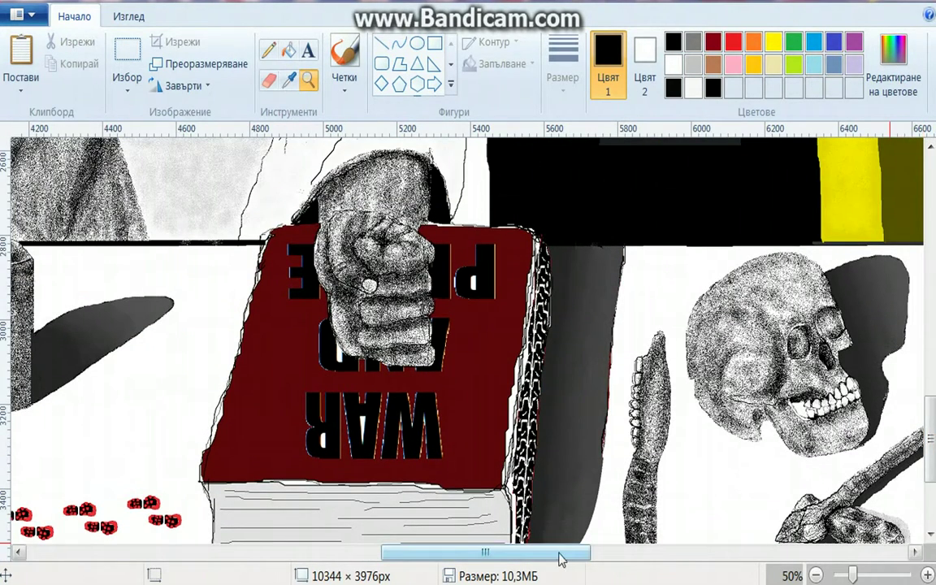
{"action": "left_click_drag", "start_coordinate": [559, 557], "coordinate": [623, 560]}
{"action": "left_click_drag", "start_coordinate": [932, 420], "coordinate": [932, 445]}
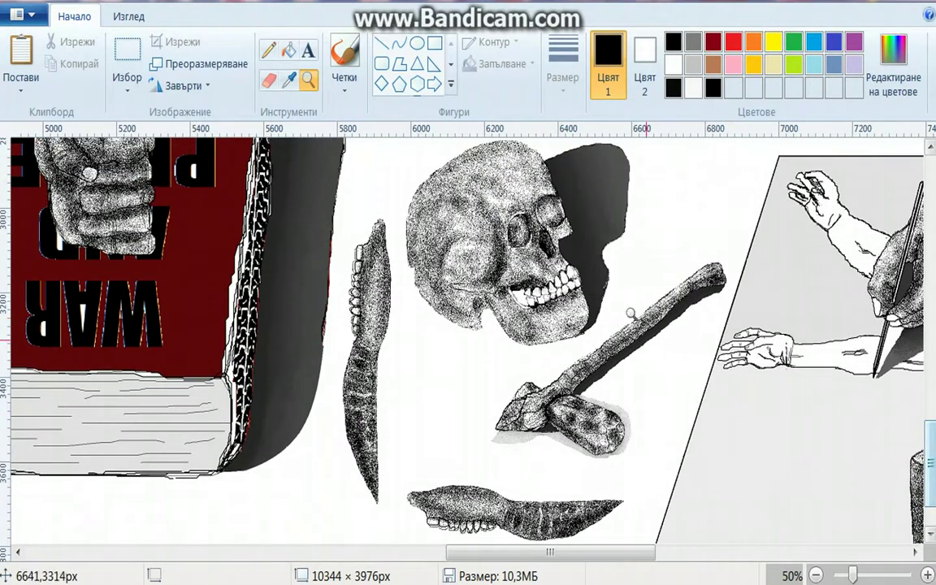
{"action": "scroll", "coordinate": [572, 270], "scroll_direction": "up", "scroll_amount": 1}
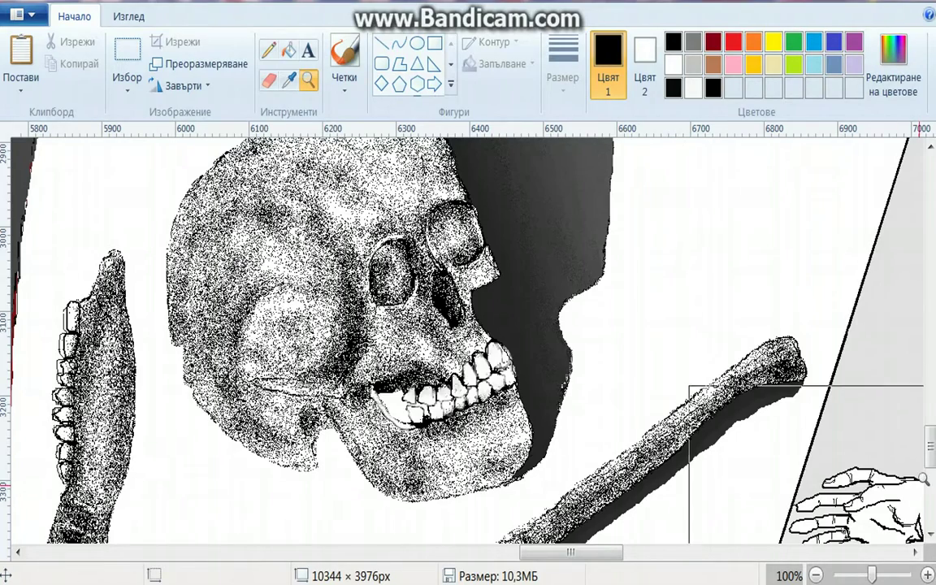
{"action": "left_click_drag", "start_coordinate": [930, 441], "coordinate": [930, 472]}
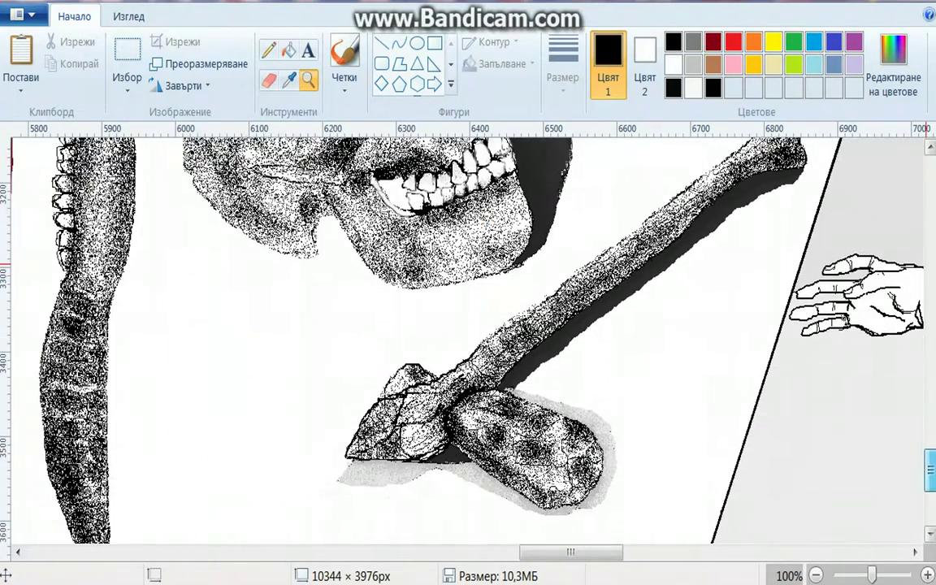
{"action": "left_click", "coordinate": [512, 434]}
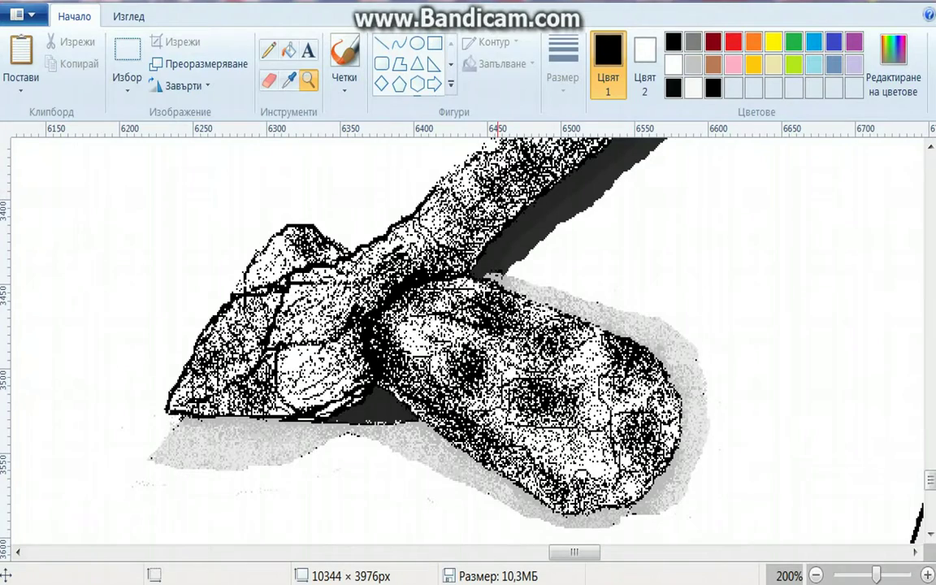
{"action": "right_click", "coordinate": [470, 381]}
Examine the sheet with the outstretched-arm figure, the hand drawing it and the mug, and return to a 12.5% overview.
{"action": "left_click_drag", "start_coordinate": [575, 555], "coordinate": [633, 576]}
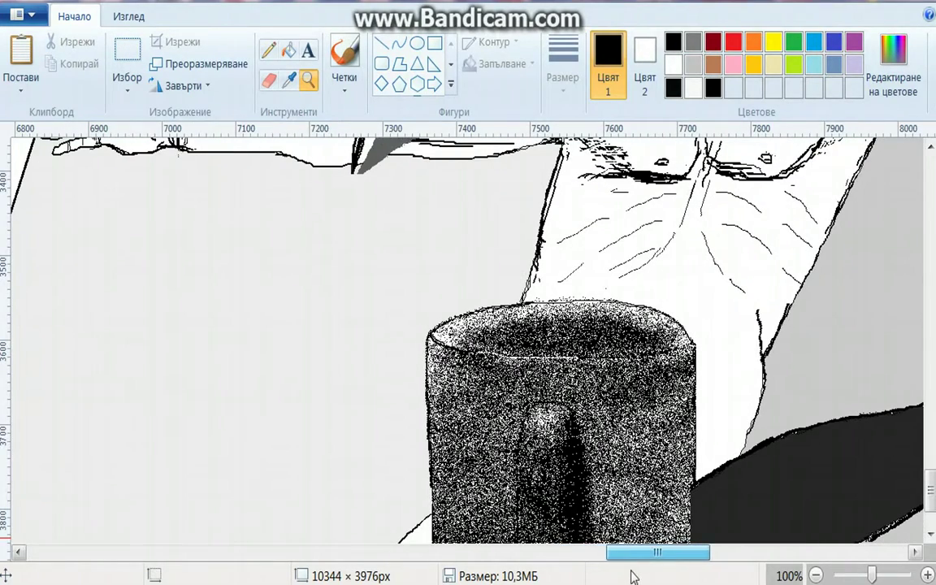
{"action": "left_click_drag", "start_coordinate": [931, 494], "coordinate": [929, 450]}
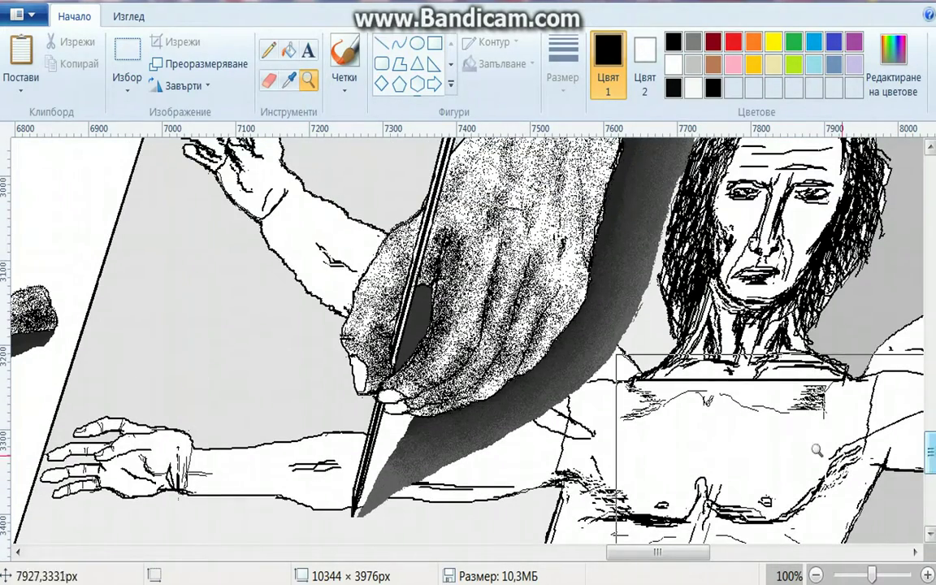
{"action": "right_click", "coordinate": [638, 402]}
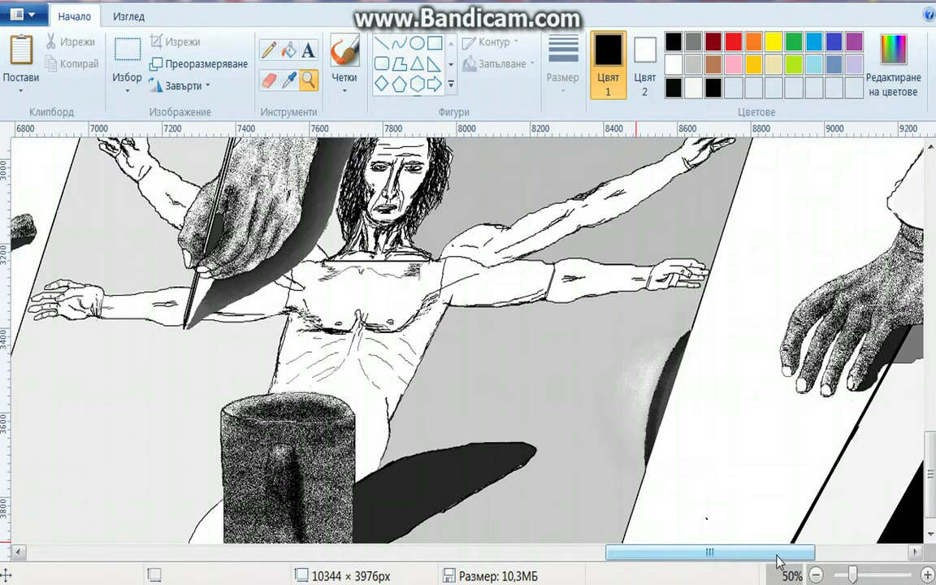
{"action": "right_click", "coordinate": [476, 279]}
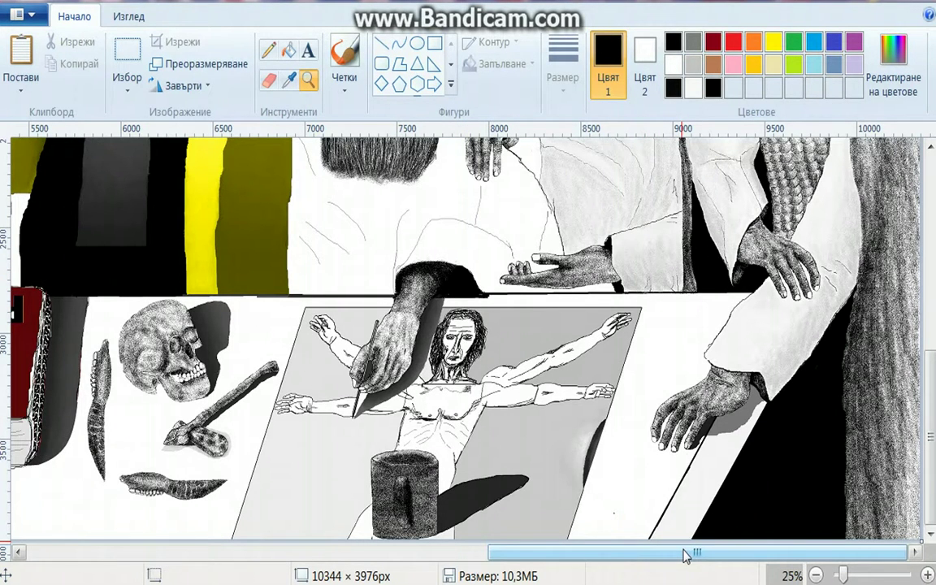
{"action": "left_click_drag", "start_coordinate": [684, 555], "coordinate": [214, 558]}
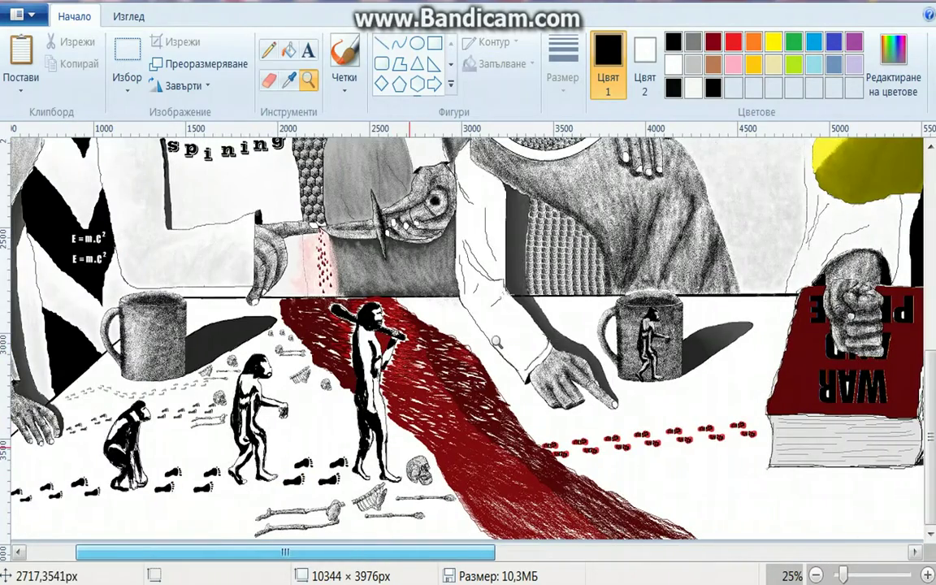
{"action": "right_click", "coordinate": [495, 370]}
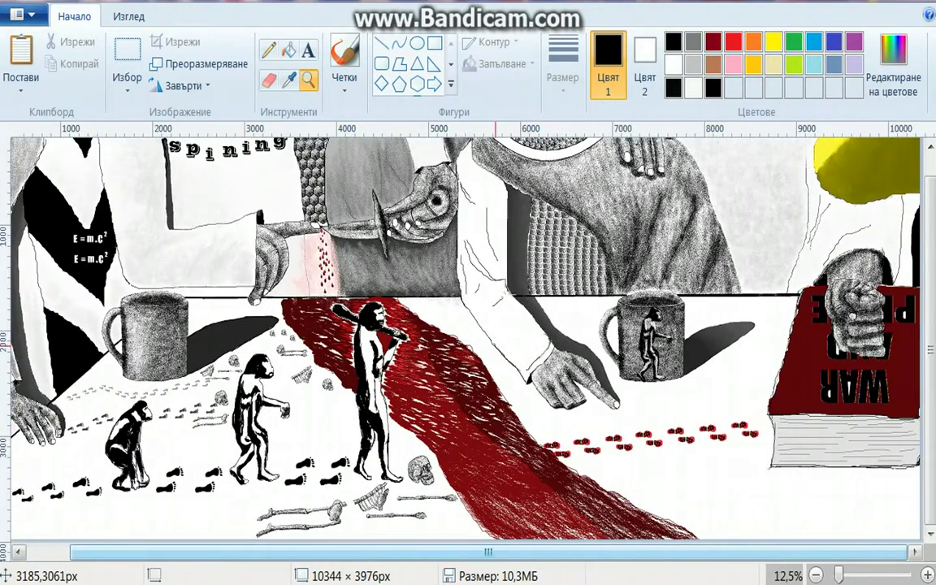